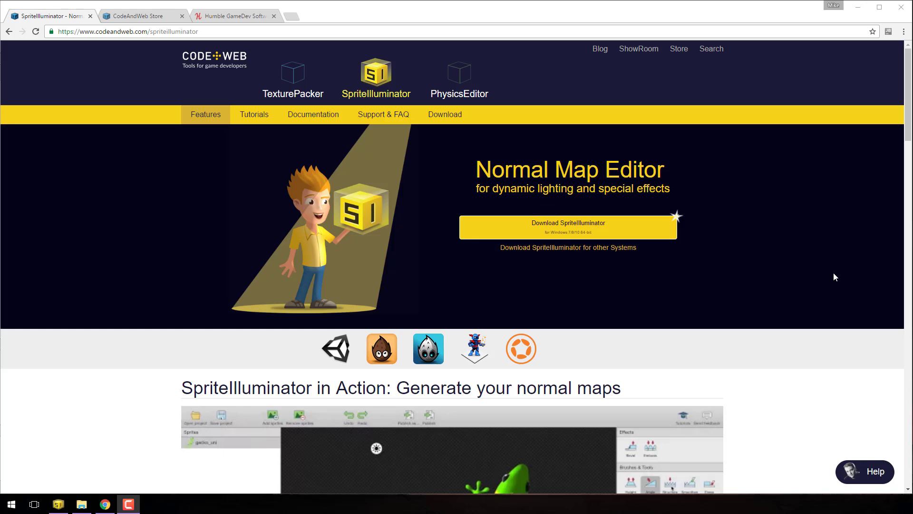
- Review the SpriteIlluminator bundle offers in the CodeAndWeb store and the tiers of the Humble GameDev Software Bundle
{"action": "left_click", "coordinate": [138, 15]}
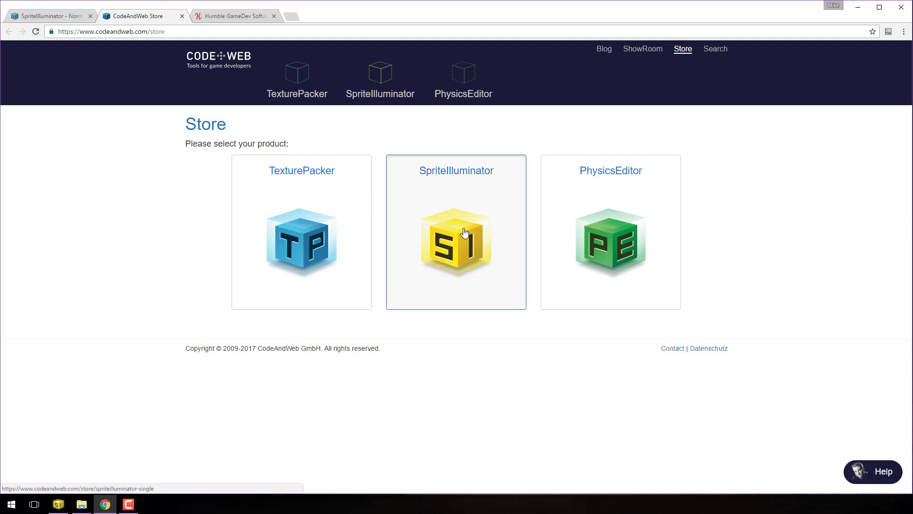
{"action": "left_click", "coordinate": [487, 304]}
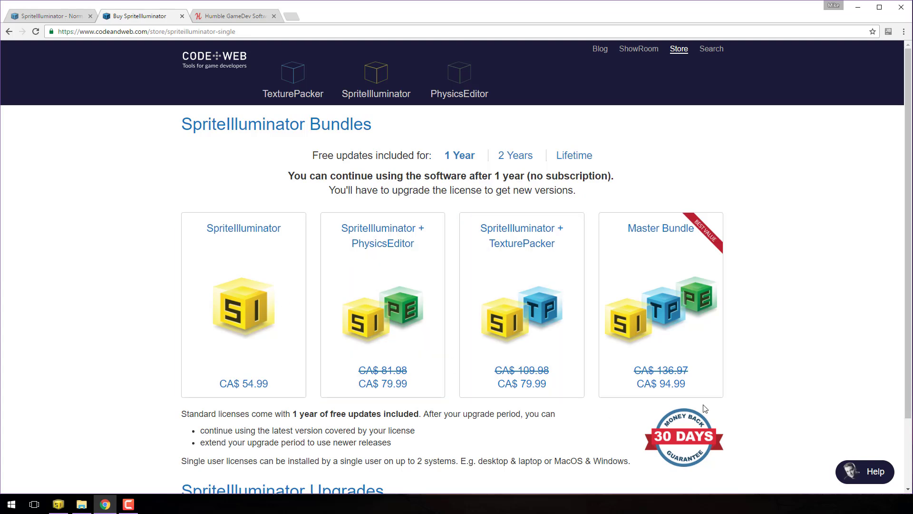
{"action": "left_click", "coordinate": [242, 13]}
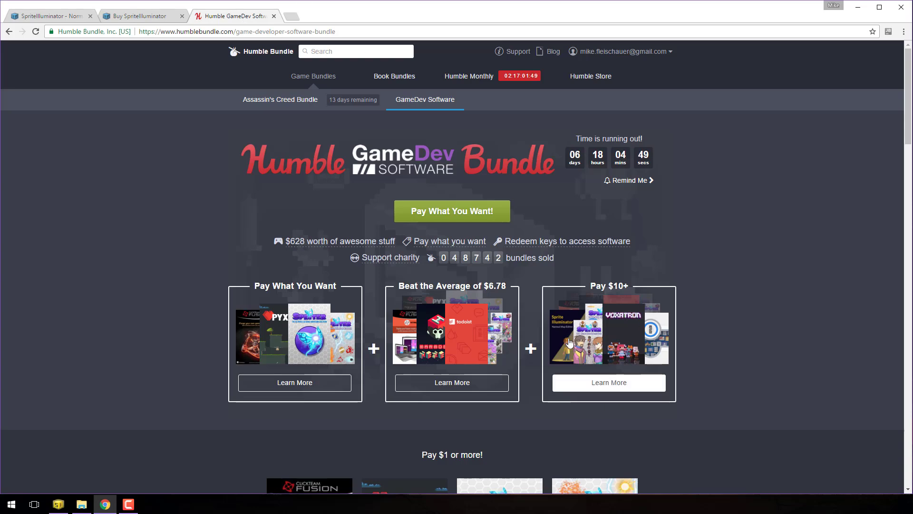
{"action": "scroll", "coordinate": [538, 325], "scroll_direction": "down", "scroll_amount": 4}
{"action": "scroll", "coordinate": [537, 325], "scroll_direction": "down", "scroll_amount": 12}
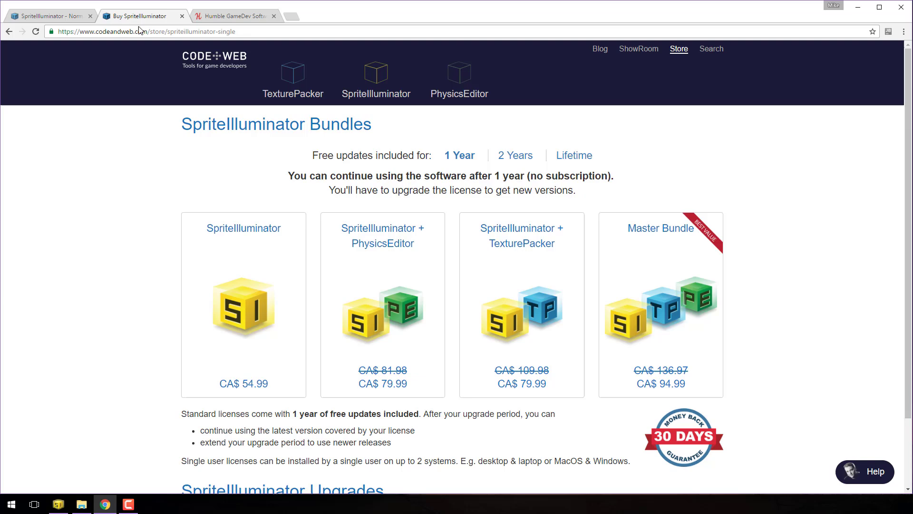
{"action": "left_click", "coordinate": [119, 17]}
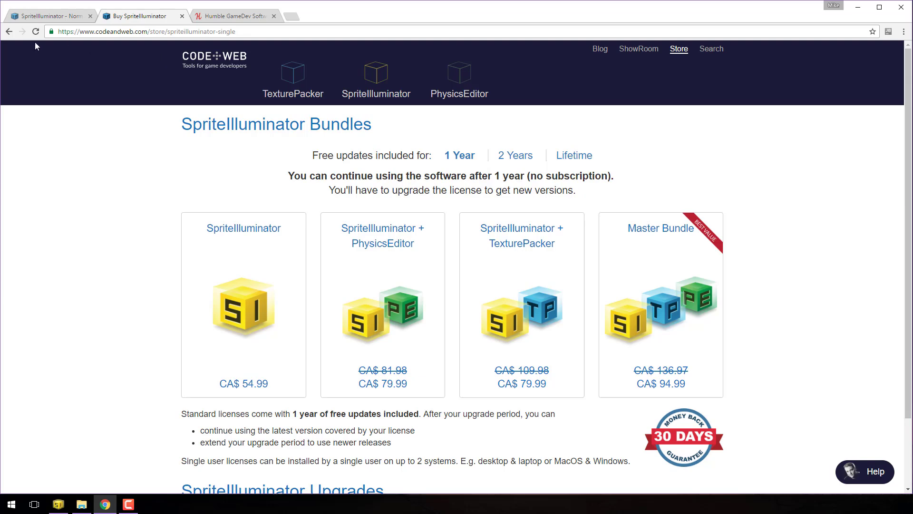
{"action": "left_click", "coordinate": [44, 15]}
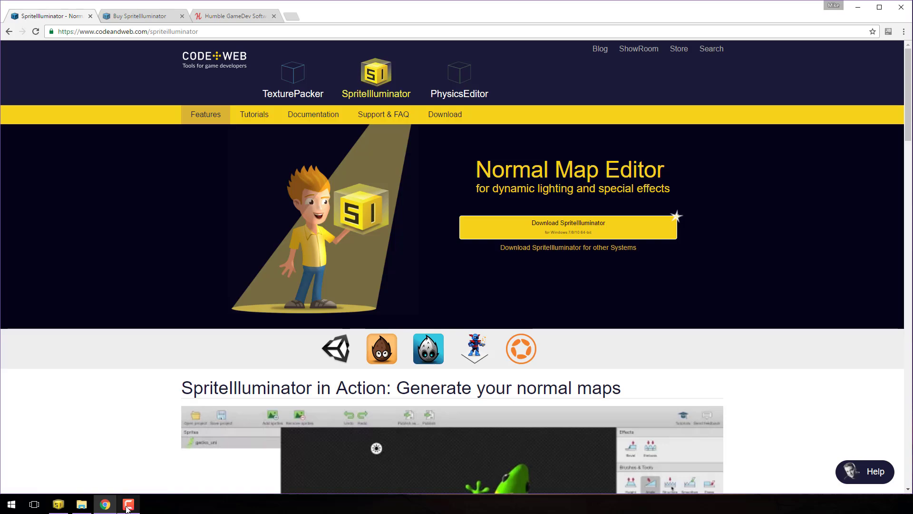
- Switch to SpriteIlluminator and start a new empty project in place of the one with the down0 sprite
{"action": "mouse_move", "coordinate": [127, 509]}
{"action": "left_click", "coordinate": [58, 504]}
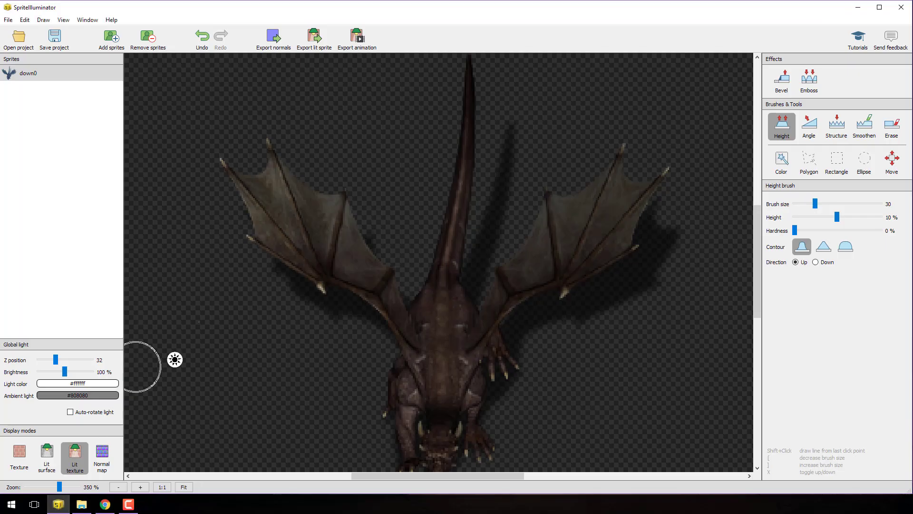
{"action": "scroll", "coordinate": [302, 299], "scroll_direction": "down", "scroll_amount": 3}
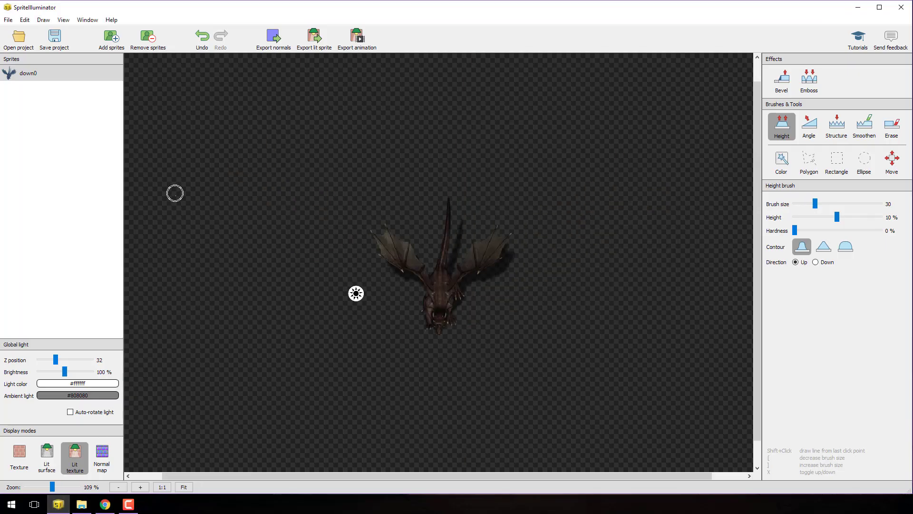
{"action": "left_click", "coordinate": [21, 77]}
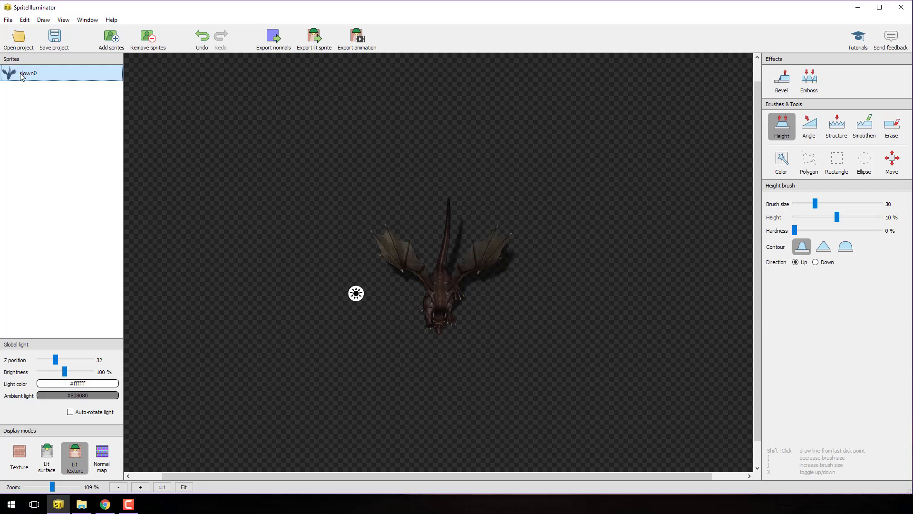
{"action": "left_click", "coordinate": [8, 19]}
{"action": "left_click", "coordinate": [16, 34]}
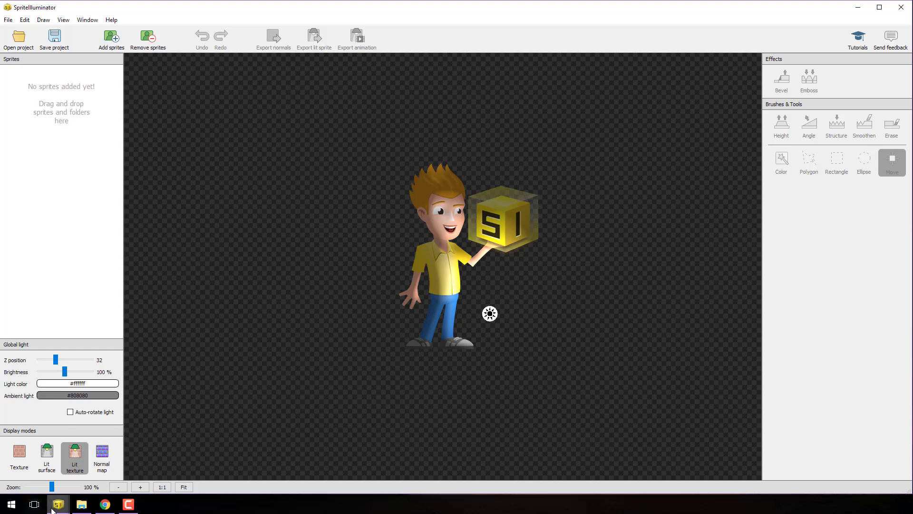
- Add down0.png from the Wyrm folder on the Desktop to the project's sprites
{"action": "left_click", "coordinate": [81, 504]}
{"action": "left_click_drag", "start_coordinate": [310, 203], "coordinate": [48, 133]}
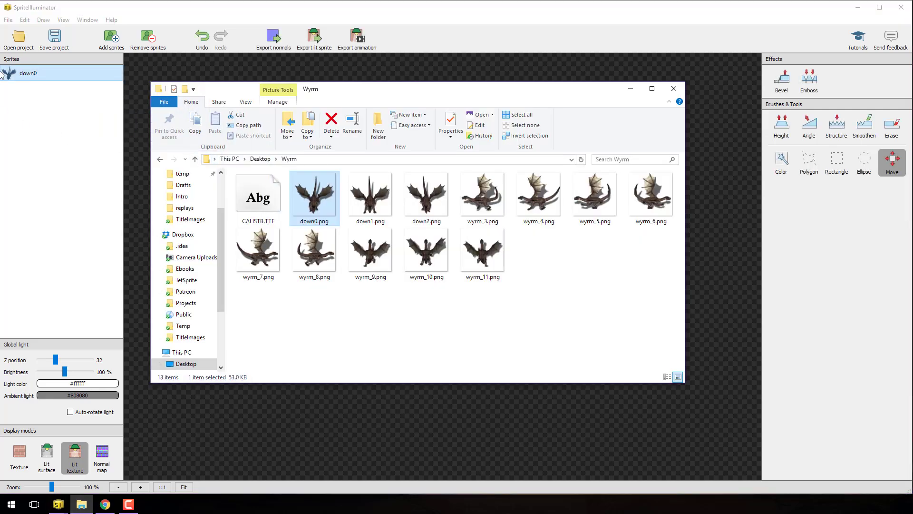
{"action": "left_click", "coordinate": [56, 84]}
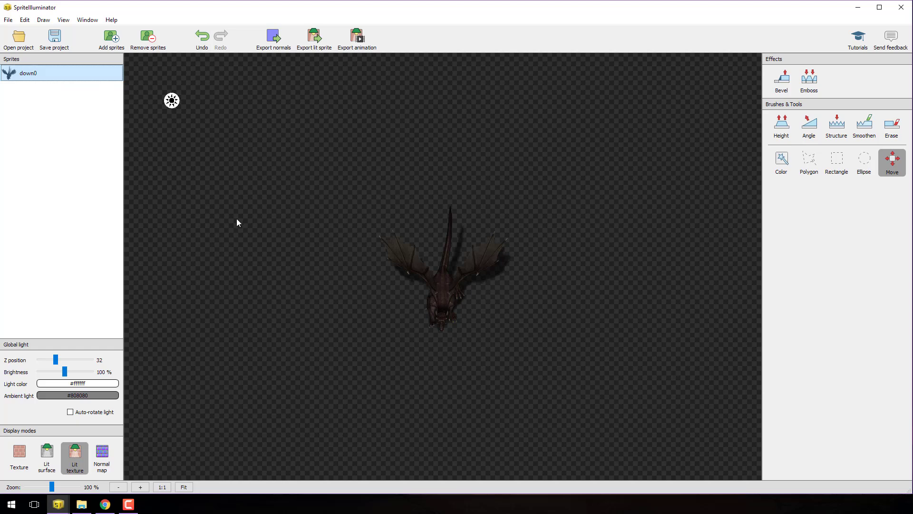
- Examine the unedited down0 dragon sprite close up and as a whole
{"action": "scroll", "coordinate": [421, 295], "scroll_direction": "up", "scroll_amount": 5}
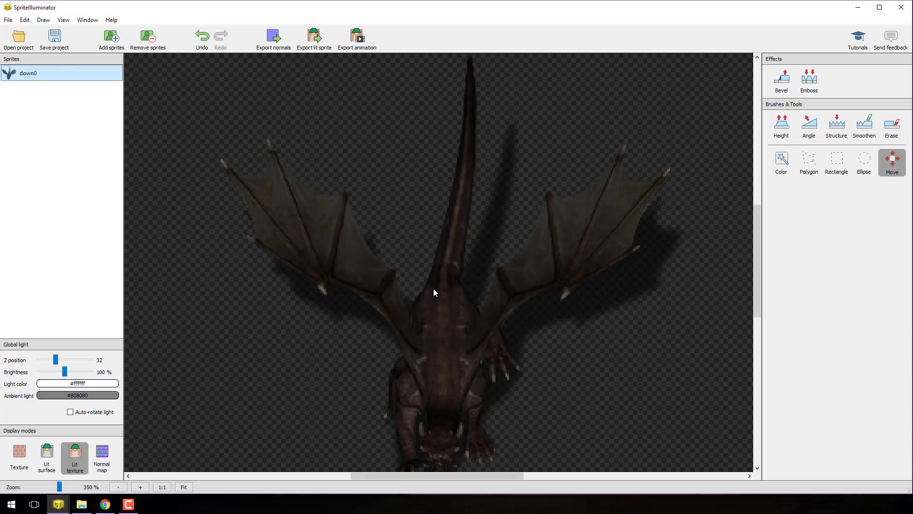
{"action": "scroll", "coordinate": [433, 288], "scroll_direction": "up", "scroll_amount": 4}
{"action": "scroll", "coordinate": [432, 288], "scroll_direction": "down", "scroll_amount": 9}
{"action": "scroll", "coordinate": [433, 289], "scroll_direction": "up", "scroll_amount": 9}
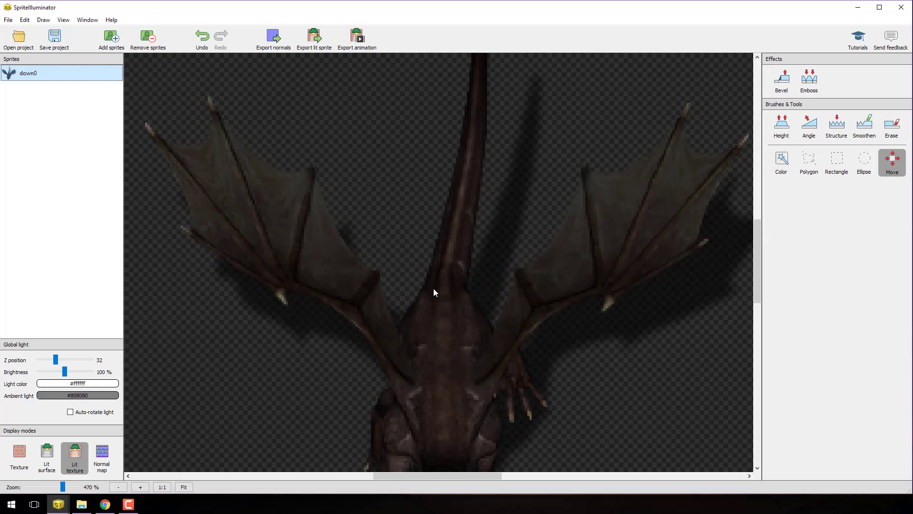
{"action": "scroll", "coordinate": [433, 288], "scroll_direction": "down", "scroll_amount": 4}
{"action": "scroll", "coordinate": [433, 292], "scroll_direction": "down", "scroll_amount": 4}
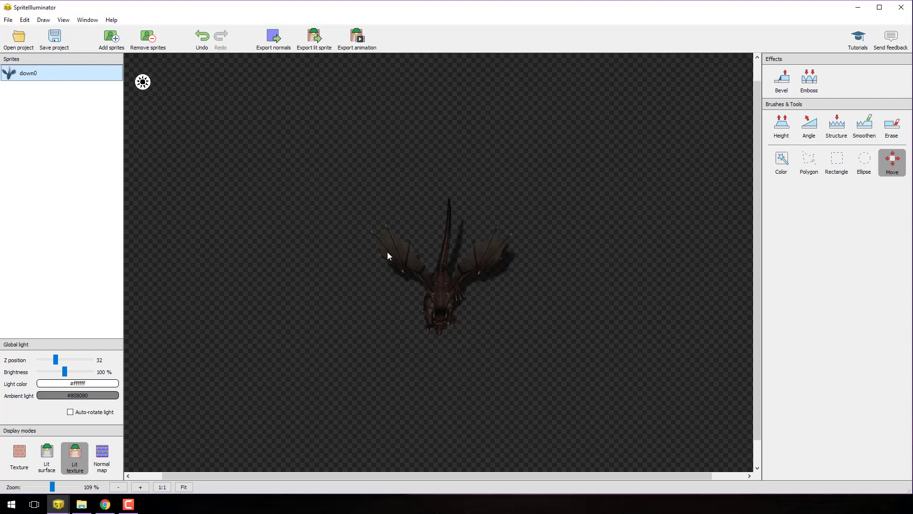
{"action": "left_click_drag", "start_coordinate": [415, 257], "coordinate": [497, 270]}
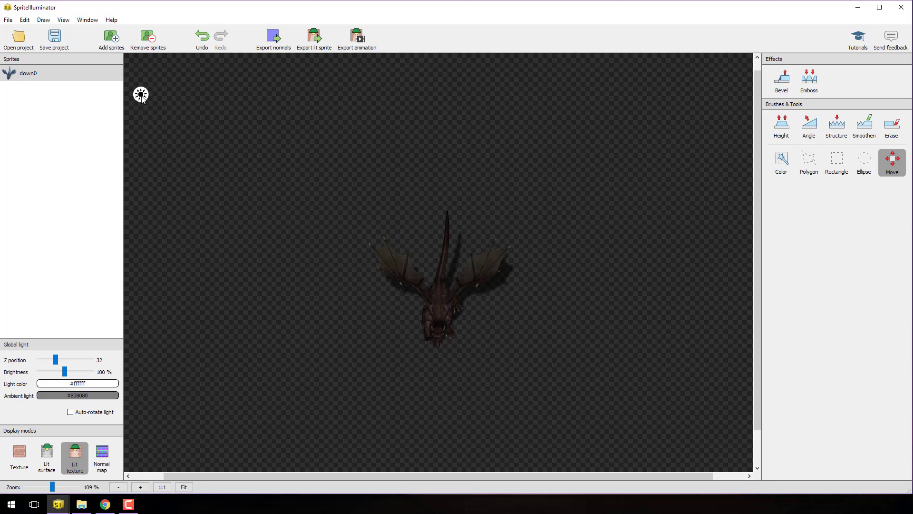
{"action": "scroll", "coordinate": [445, 227], "scroll_direction": "down", "scroll_amount": 1}
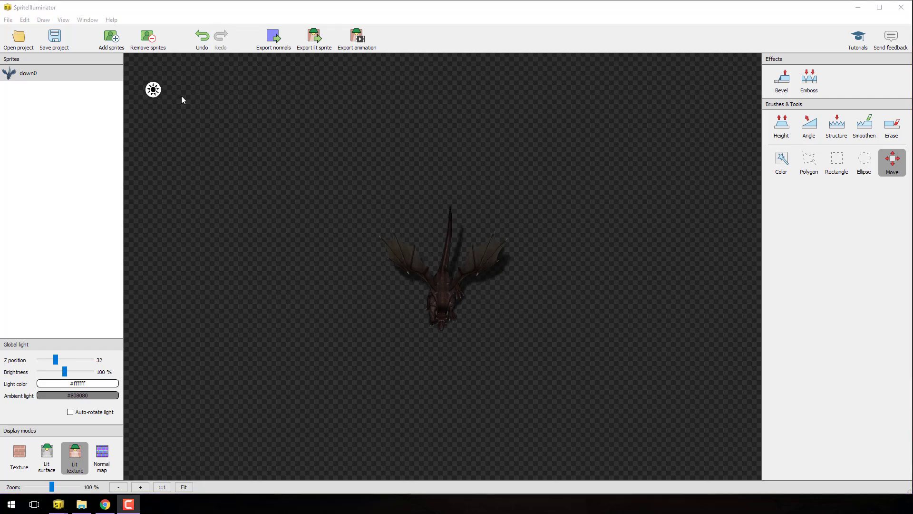
- Move the global light below the dragon and set its Z position to 49 and brightness to 289 %
{"action": "left_click_drag", "start_coordinate": [153, 89], "coordinate": [397, 331]}
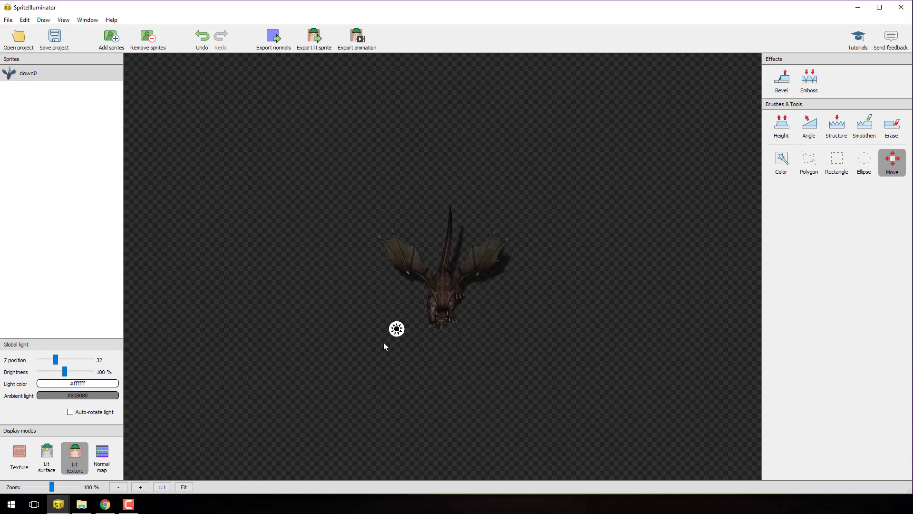
{"action": "left_click_drag", "start_coordinate": [56, 360], "coordinate": [82, 373]}
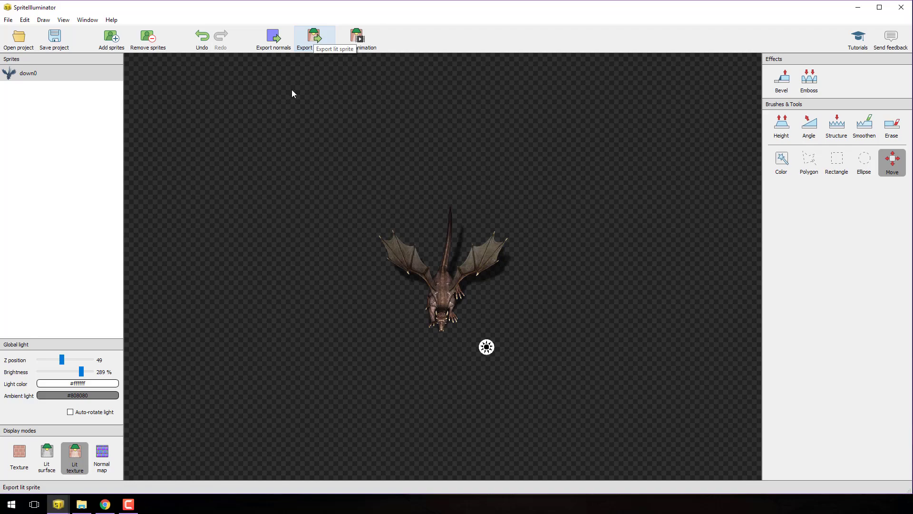
- Trace the bones of the dragon's right-hand wing with the Height brush at size 9 and 17 % hardness, checking the normal map
{"action": "scroll", "coordinate": [502, 315], "scroll_direction": "up", "scroll_amount": 5}
{"action": "scroll", "coordinate": [501, 315], "scroll_direction": "down", "scroll_amount": 2}
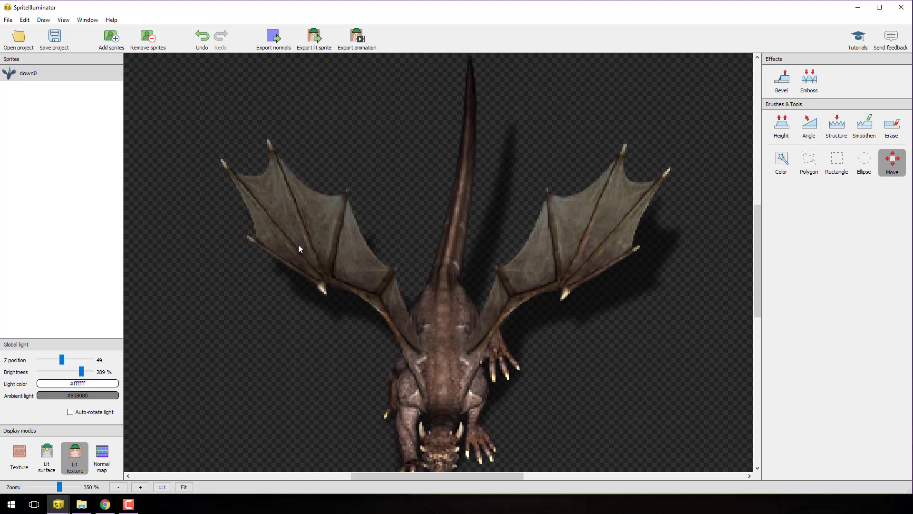
{"action": "scroll", "coordinate": [369, 261], "scroll_direction": "down", "scroll_amount": 5}
{"action": "scroll", "coordinate": [399, 278], "scroll_direction": "up", "scroll_amount": 4}
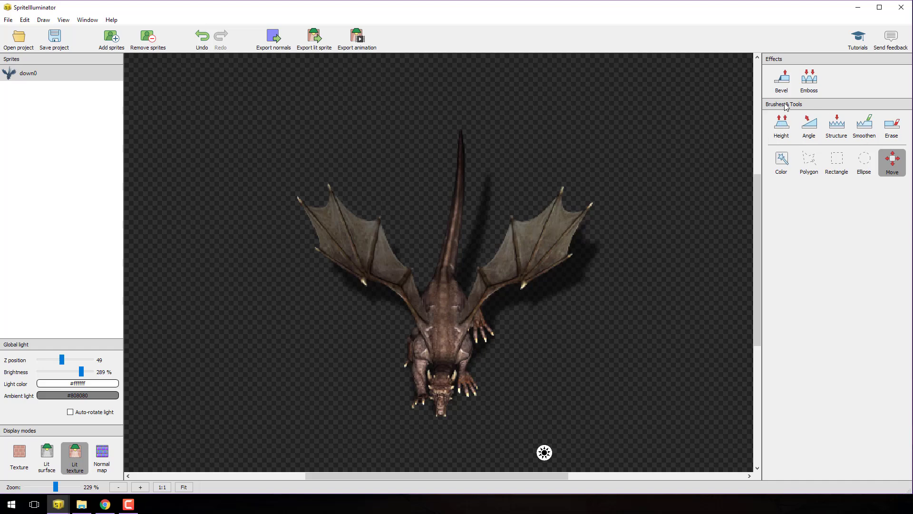
{"action": "left_click", "coordinate": [788, 133]}
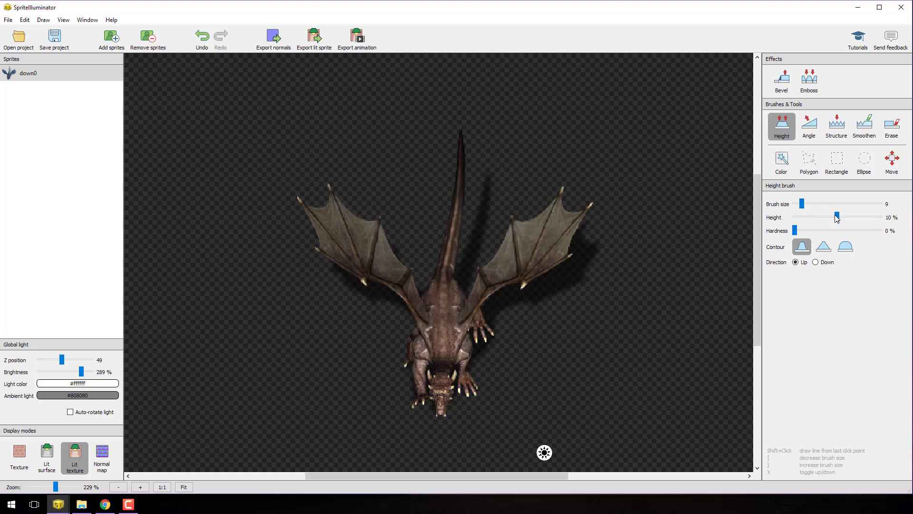
{"action": "left_click_drag", "start_coordinate": [795, 230], "coordinate": [805, 230]}
{"action": "scroll", "coordinate": [543, 254], "scroll_direction": "up", "scroll_amount": 3}
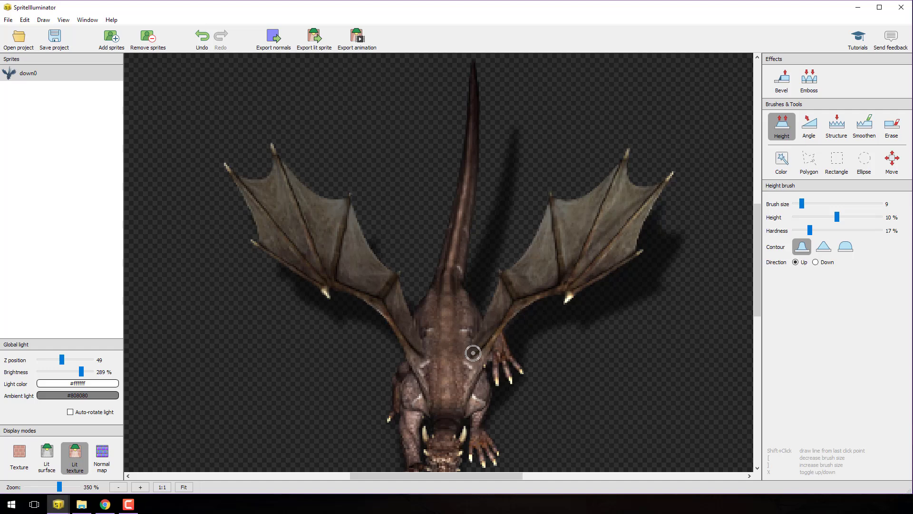
{"action": "left_click", "coordinate": [103, 457]}
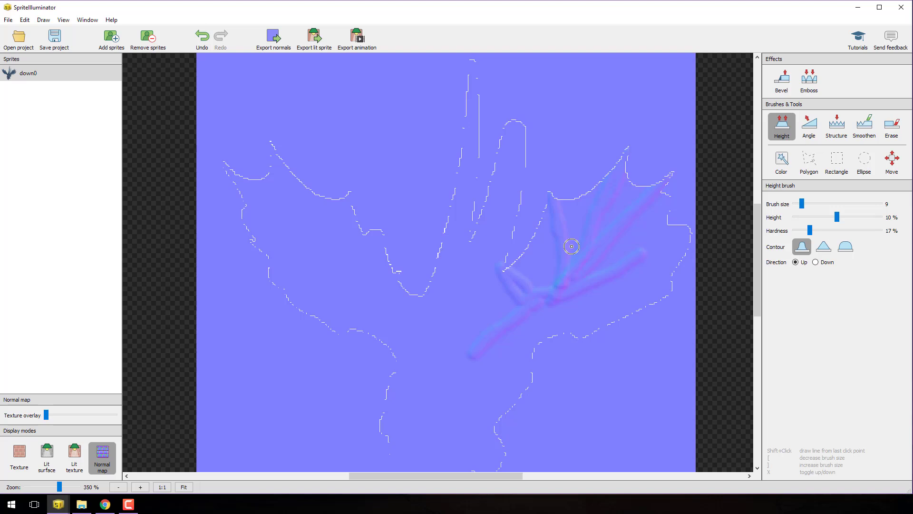
{"action": "left_click", "coordinate": [75, 455]}
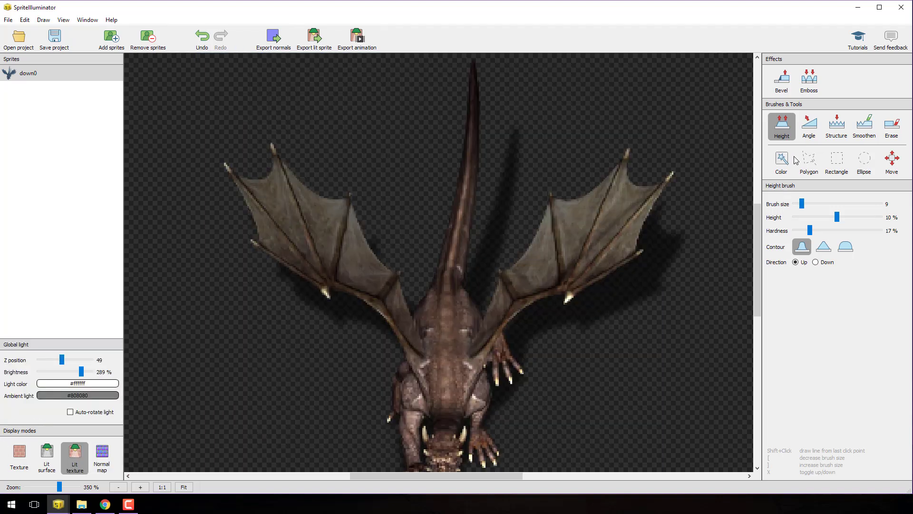
- Paint the bark-1 pattern along the dragon's back with the Structure brush at size 30 and 50 % hardness
{"action": "left_click", "coordinate": [840, 131]}
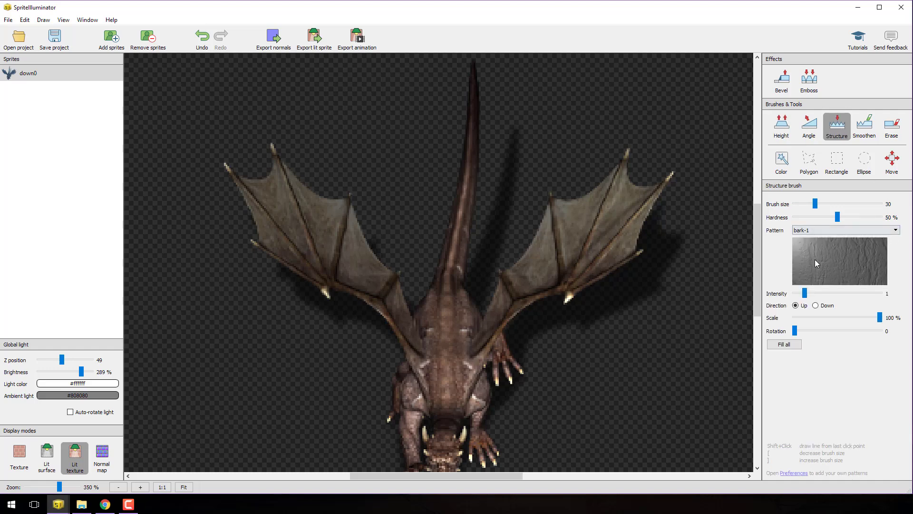
{"action": "left_click", "coordinate": [894, 231]}
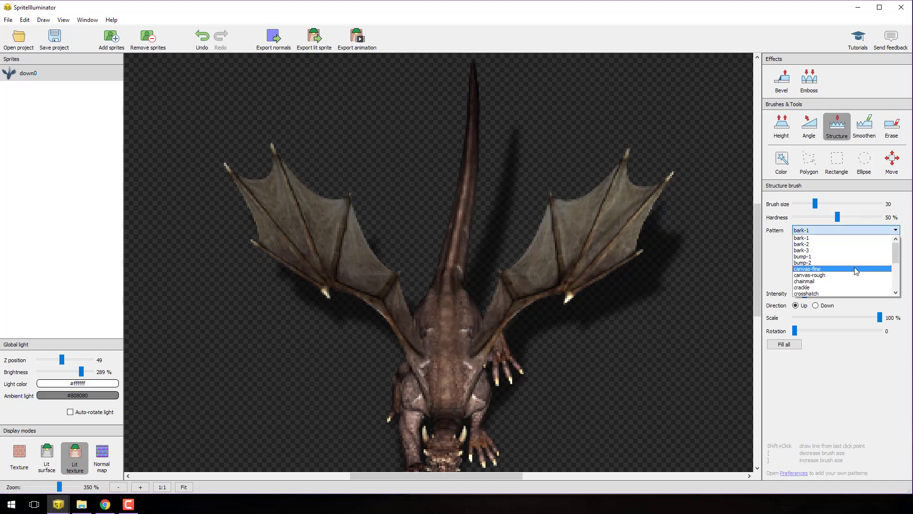
{"action": "left_click", "coordinate": [828, 281]}
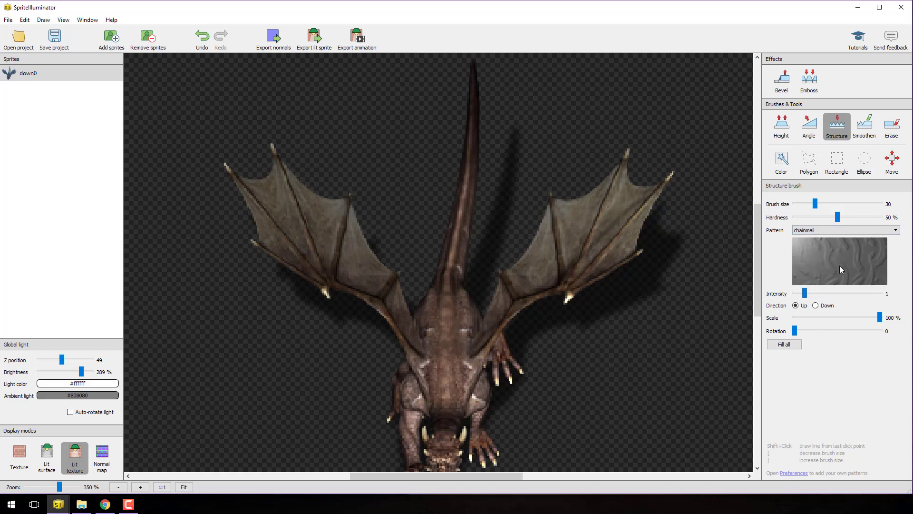
{"action": "left_click", "coordinate": [864, 232]}
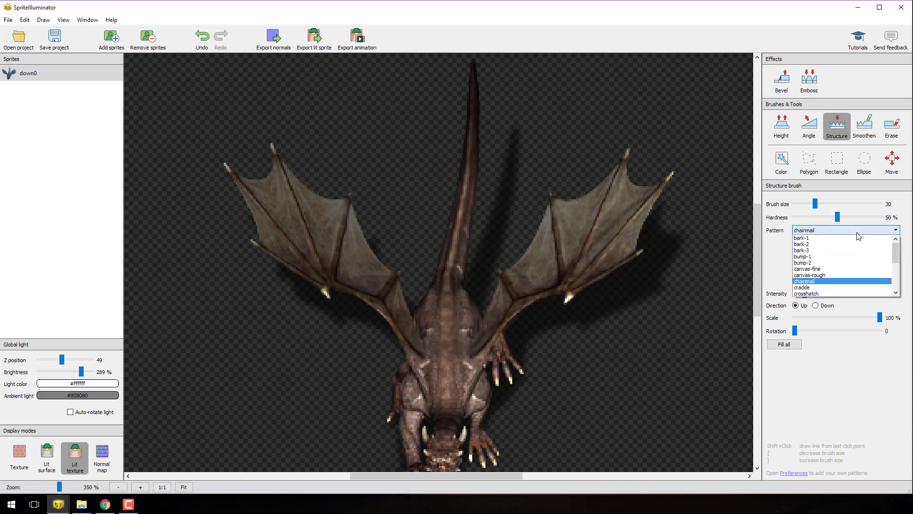
{"action": "left_click", "coordinate": [831, 242]}
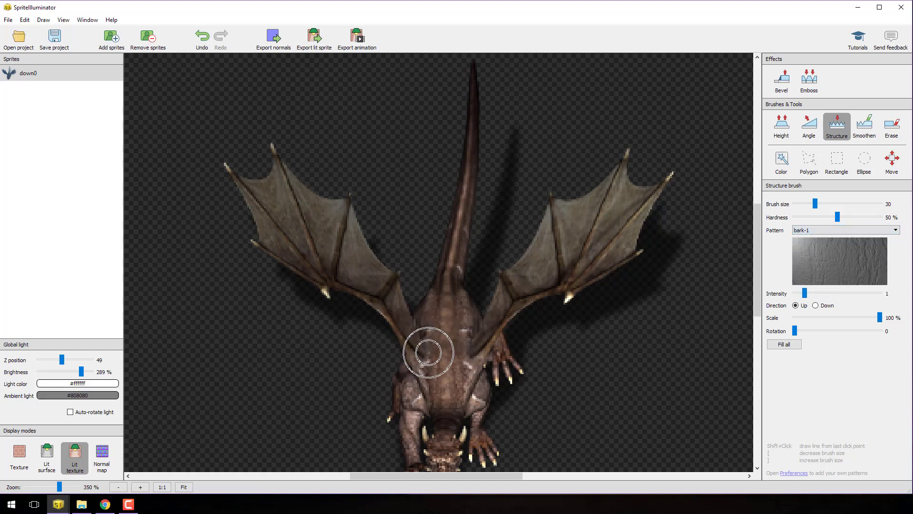
{"action": "scroll", "coordinate": [425, 351], "scroll_direction": "up", "scroll_amount": 4}
{"action": "left_click_drag", "start_coordinate": [435, 346], "coordinate": [460, 171]}
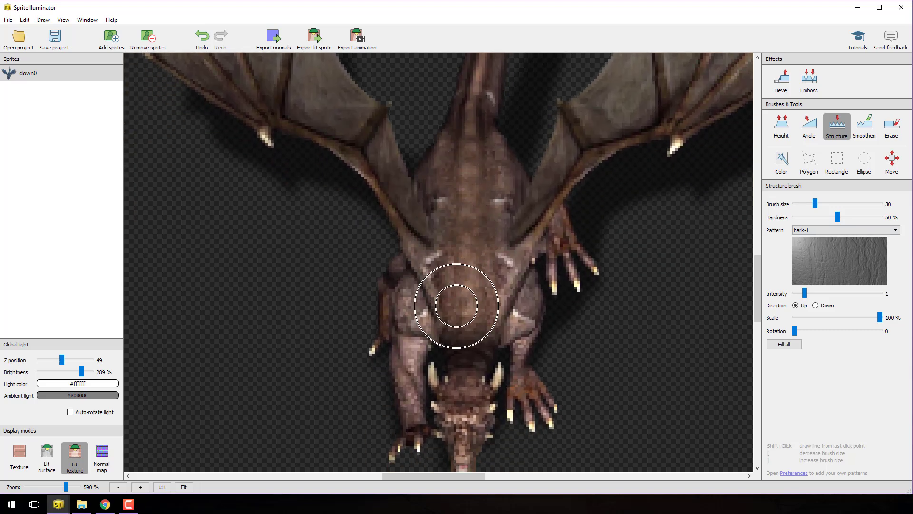
{"action": "mouse_move", "coordinate": [466, 305]}
{"action": "left_mouse_down"}
{"action": "mouse_move", "coordinate": [473, 152]}
{"action": "mouse_move", "coordinate": [481, 295]}
{"action": "mouse_move", "coordinate": [475, 161]}
{"action": "mouse_move", "coordinate": [462, 281]}
{"action": "mouse_move", "coordinate": [464, 155]}
{"action": "mouse_move", "coordinate": [466, 288]}
{"action": "mouse_move", "coordinate": [467, 167]}
{"action": "left_mouse_up"}
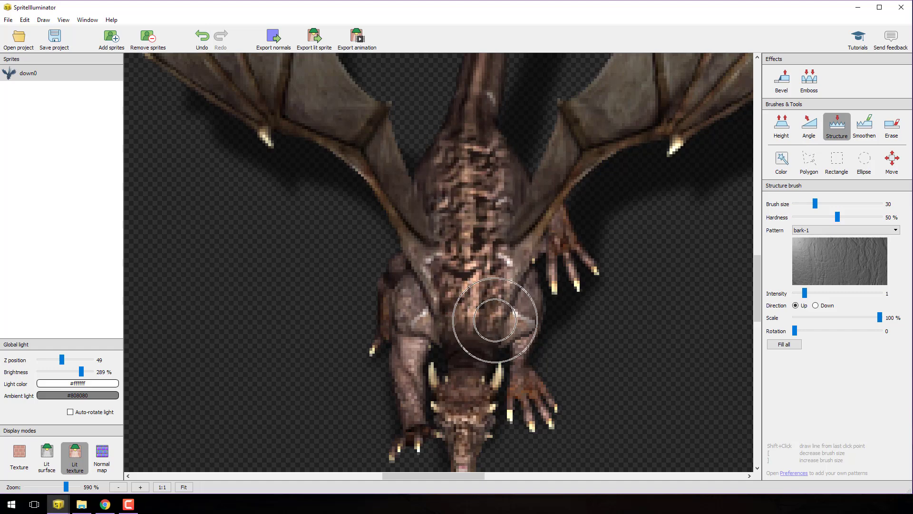
- Move the global light up beside the dragon's body, below the right-hand wing, to preview the painted relief
{"action": "scroll", "coordinate": [524, 335], "scroll_direction": "down", "scroll_amount": 2}
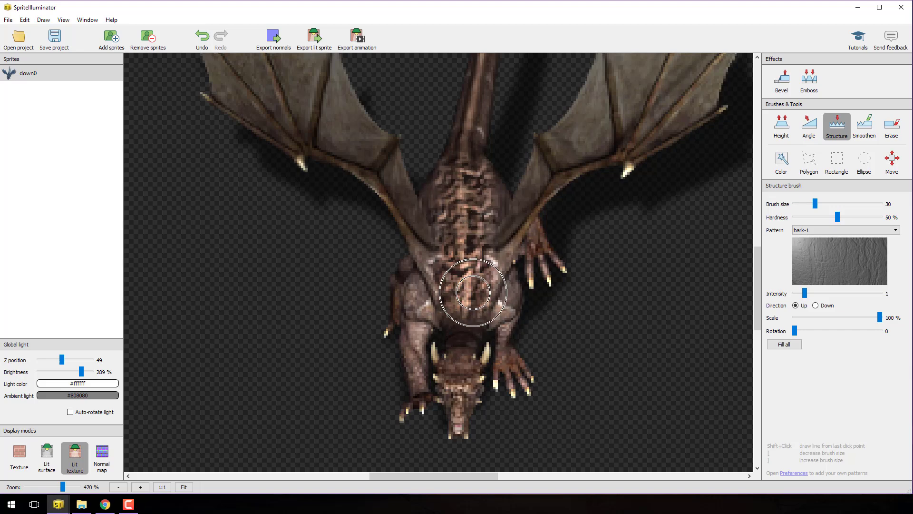
{"action": "scroll", "coordinate": [523, 317], "scroll_direction": "down", "scroll_amount": 6}
{"action": "scroll", "coordinate": [525, 313], "scroll_direction": "up", "scroll_amount": 3}
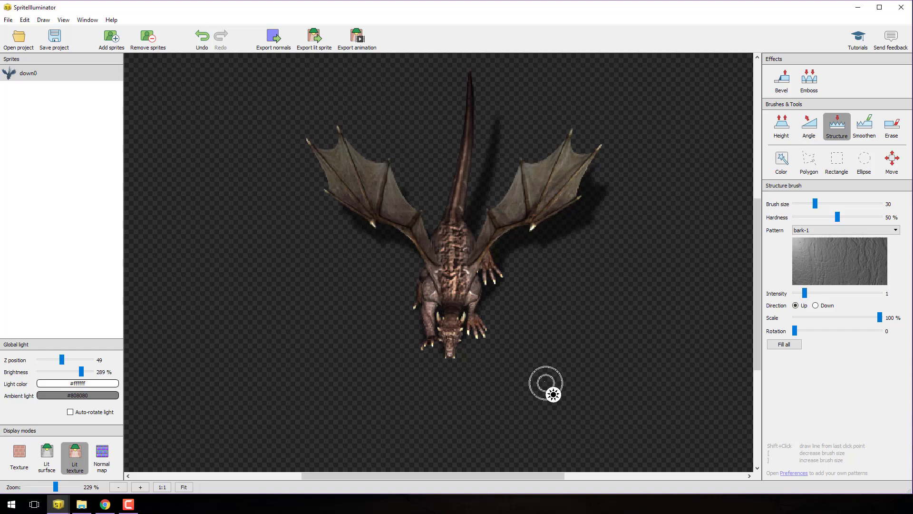
{"action": "left_click_drag", "start_coordinate": [554, 394], "coordinate": [553, 267]}
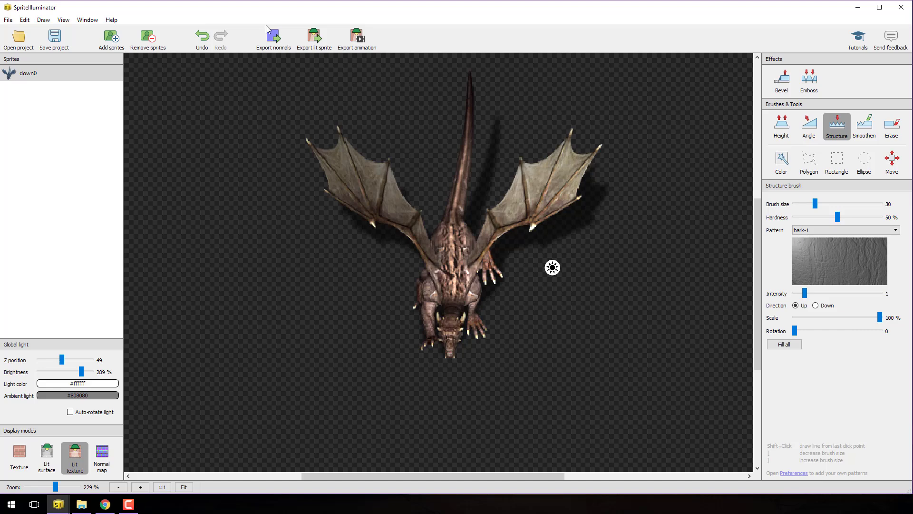
- Export the lit dragon sprite to the Desktop as the PNG file down0_lit.png
{"action": "left_click", "coordinate": [314, 38]}
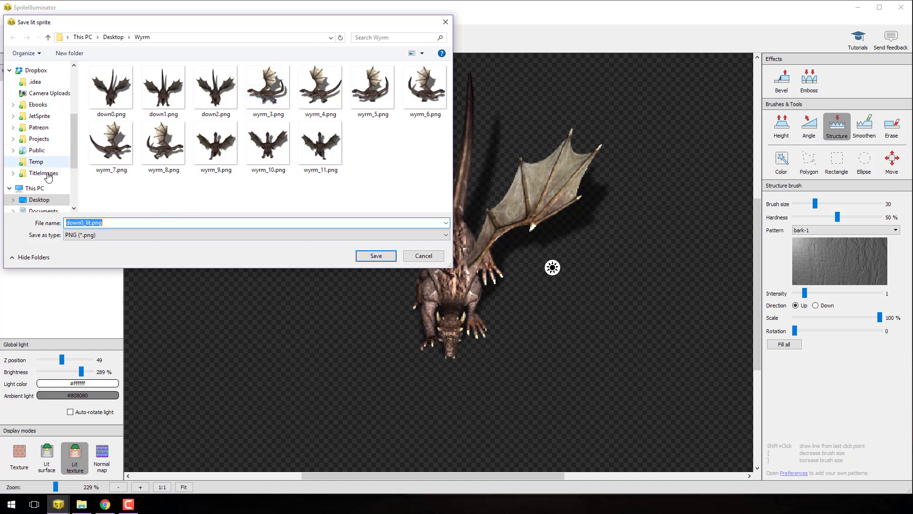
{"action": "left_click", "coordinate": [42, 200]}
{"action": "left_click", "coordinate": [119, 223]}
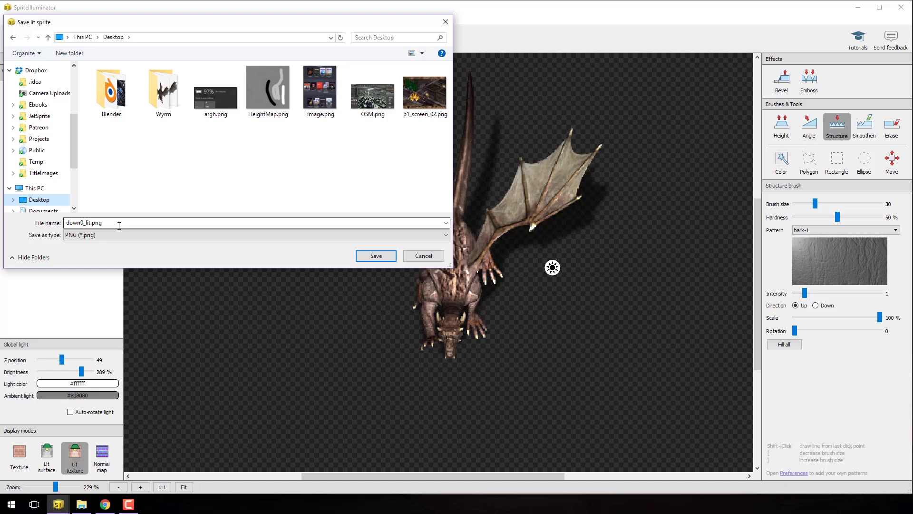
{"action": "left_click", "coordinate": [375, 255]}
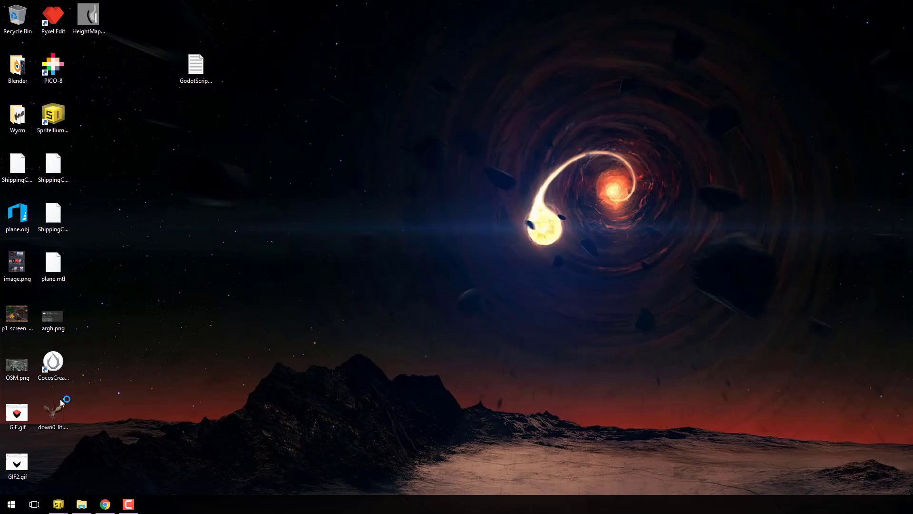
- View the exported down0_lit.png from the Desktop in Photos, and return to the dragon project in SpriteIlluminator
{"action": "double_click", "coordinate": [53, 411]}
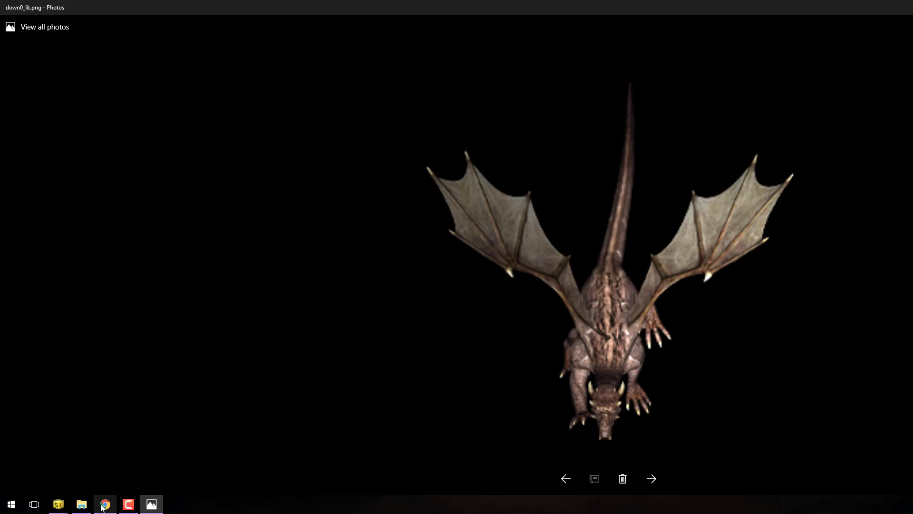
{"action": "mouse_move", "coordinate": [58, 504]}
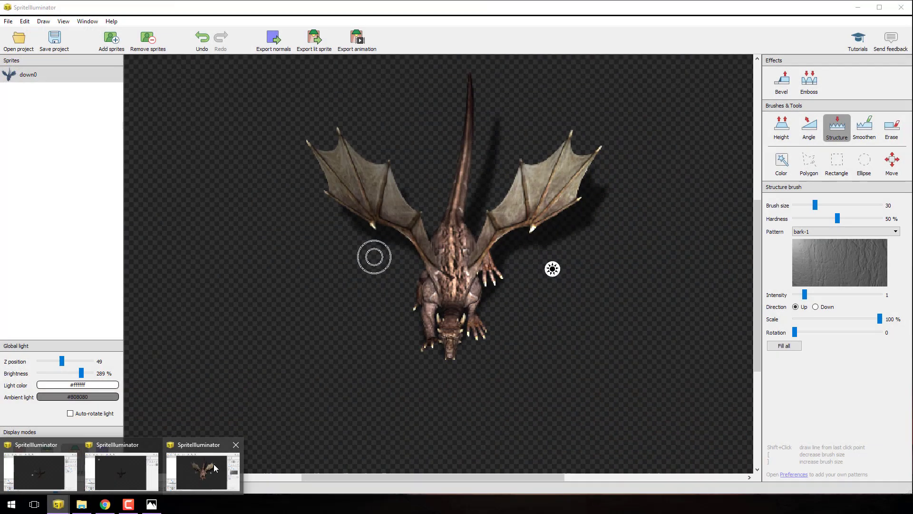
{"action": "left_click", "coordinate": [213, 464]}
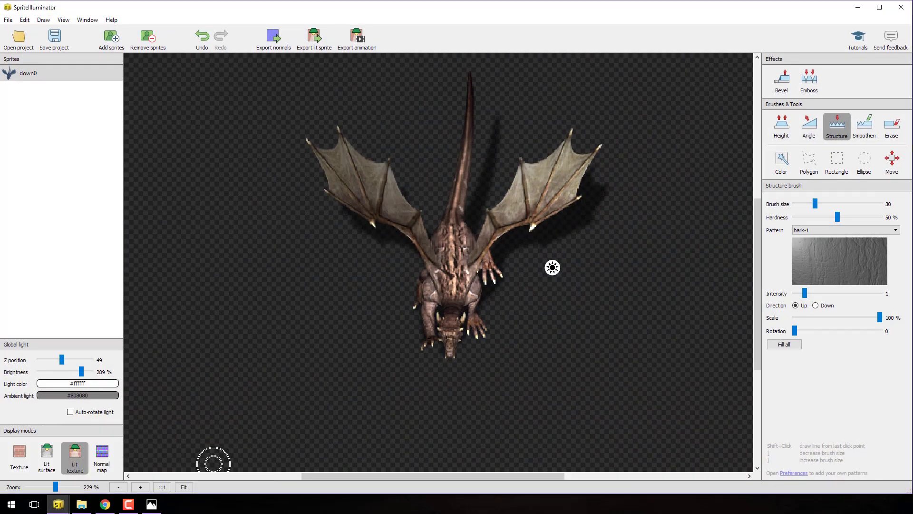
- Export the dragon's normal map to the Desktop with the suffix _n and no transparent background
{"action": "left_click", "coordinate": [274, 41]}
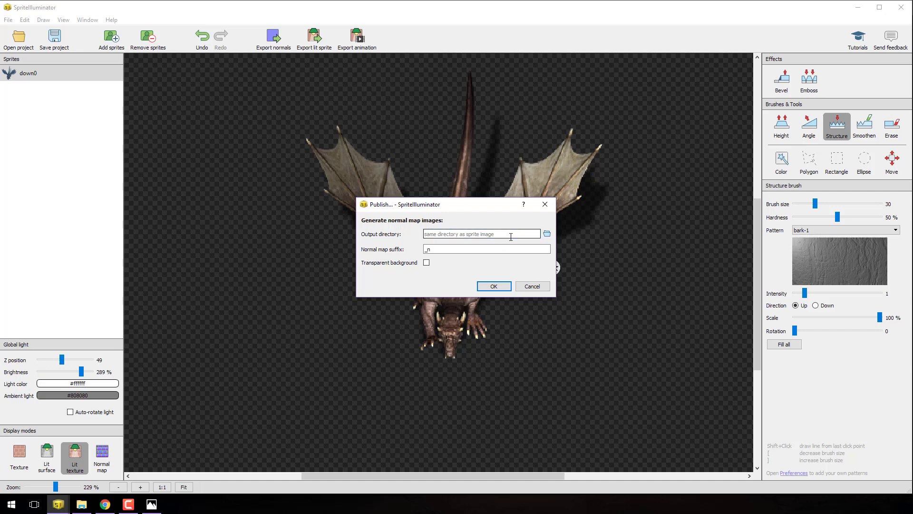
{"action": "left_click", "coordinate": [448, 249]}
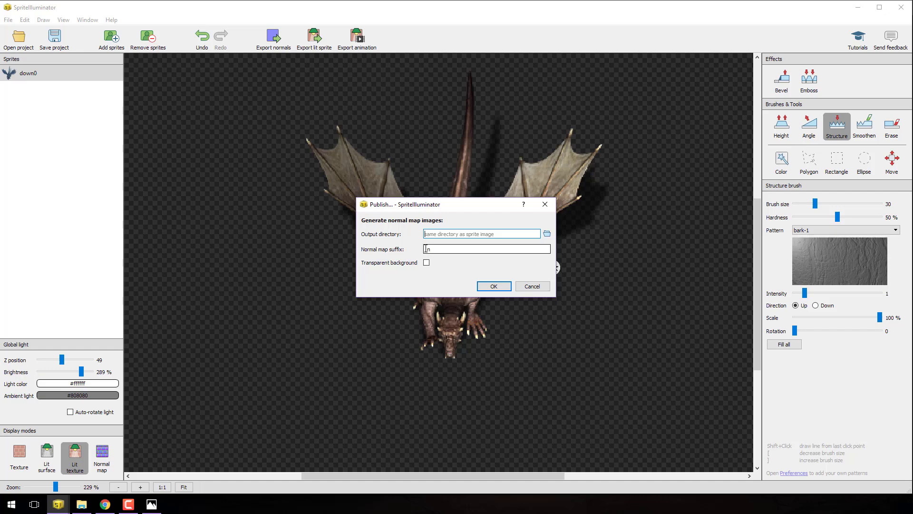
{"action": "left_click", "coordinate": [547, 233]}
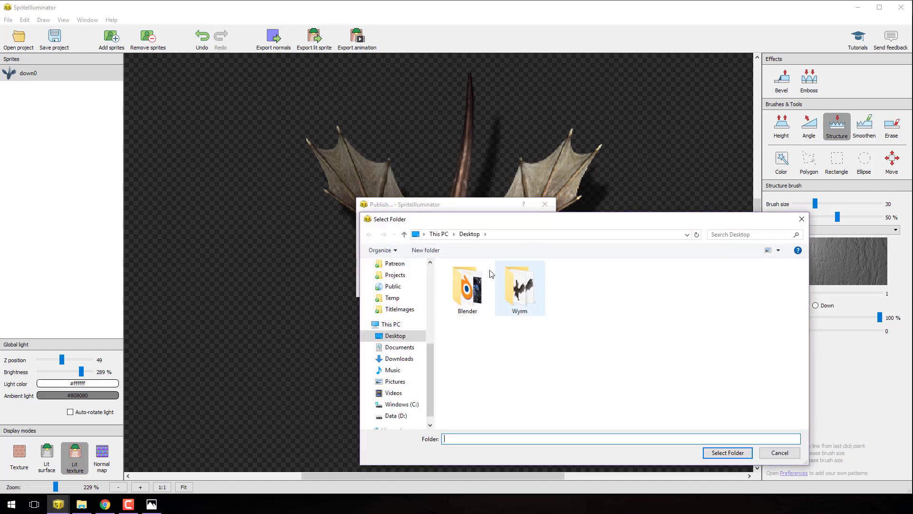
{"action": "left_click", "coordinate": [722, 453]}
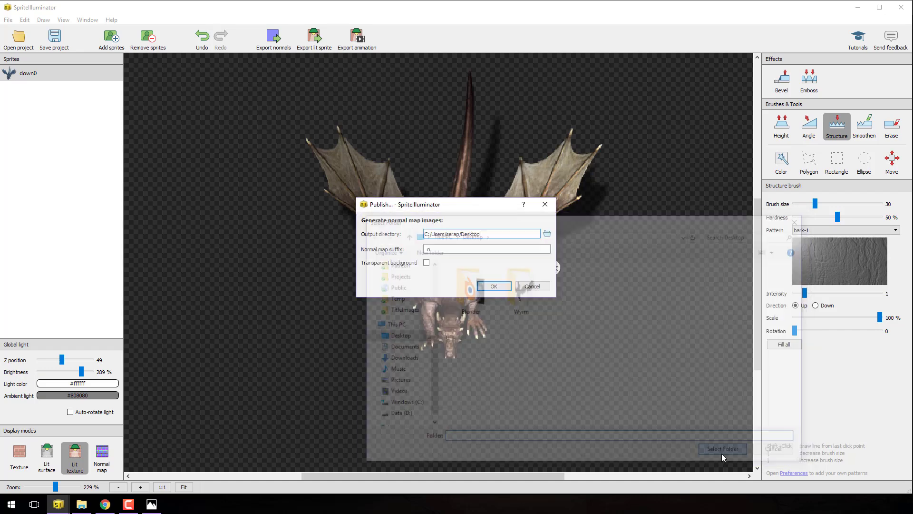
{"action": "left_click", "coordinate": [493, 286]}
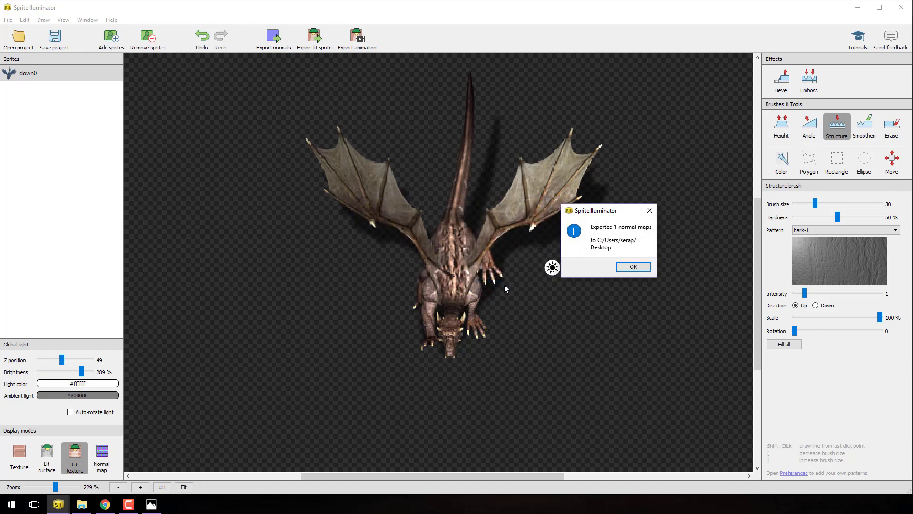
{"action": "left_click", "coordinate": [633, 267]}
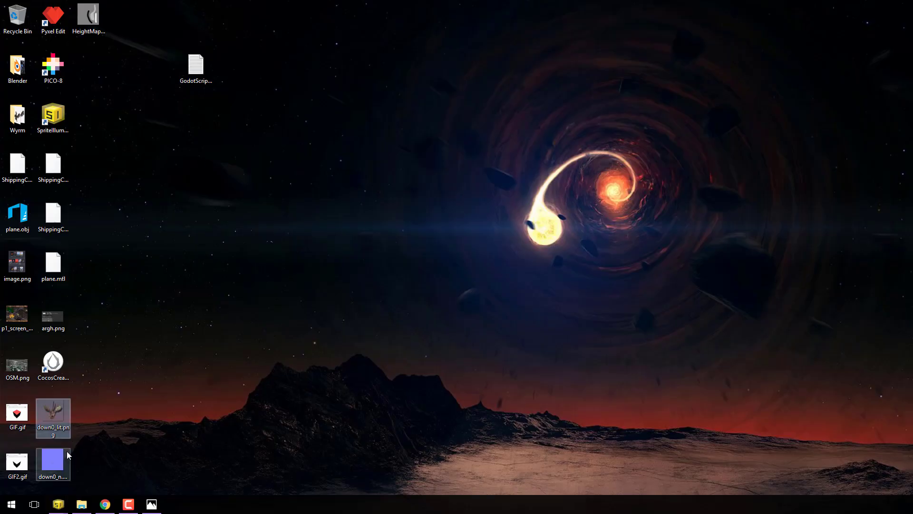
- Examine the exported down0_n.png up close in Photos, and return to the dragon project in SpriteIlluminator
{"action": "double_click", "coordinate": [48, 461]}
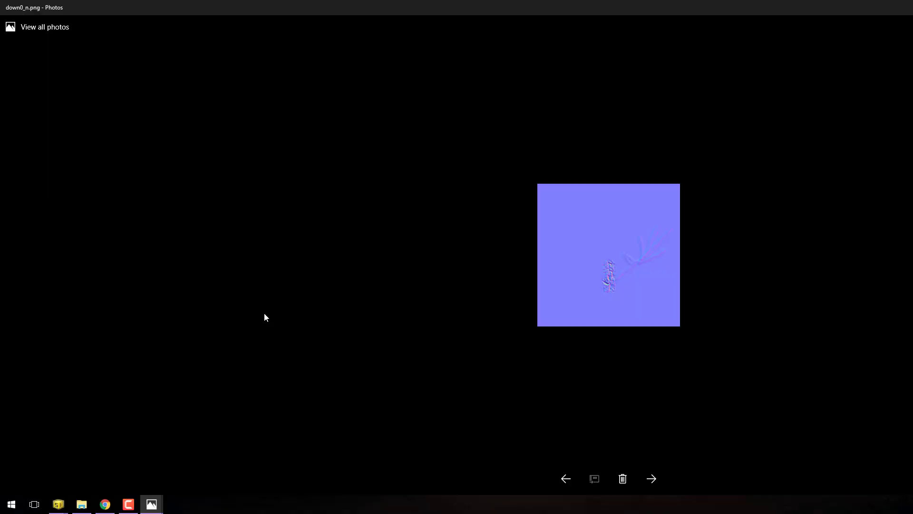
{"action": "scroll", "coordinate": [623, 284], "scroll_direction": "up", "scroll_amount": 8}
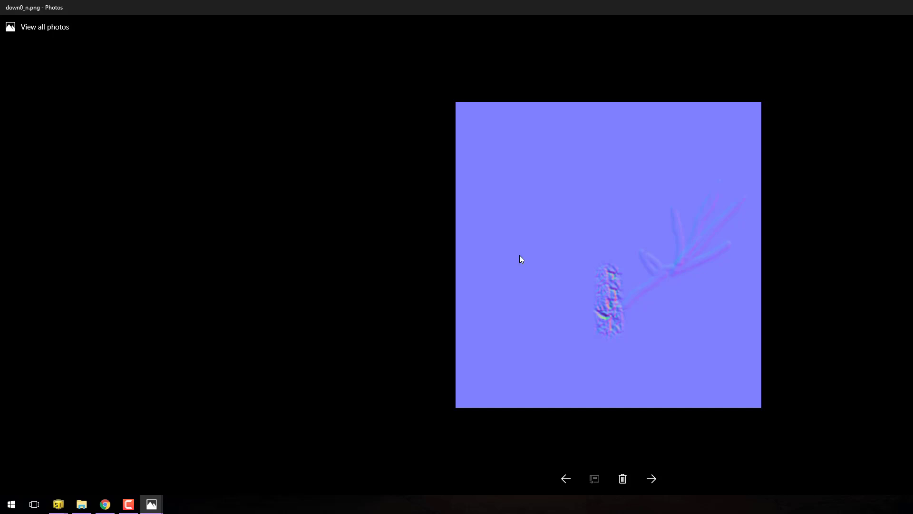
{"action": "left_click", "coordinate": [58, 504]}
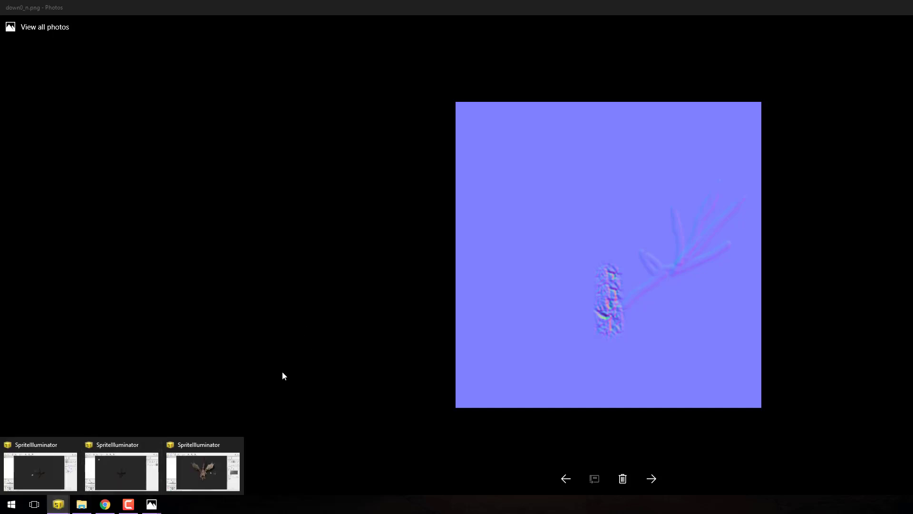
{"action": "left_click", "coordinate": [215, 467]}
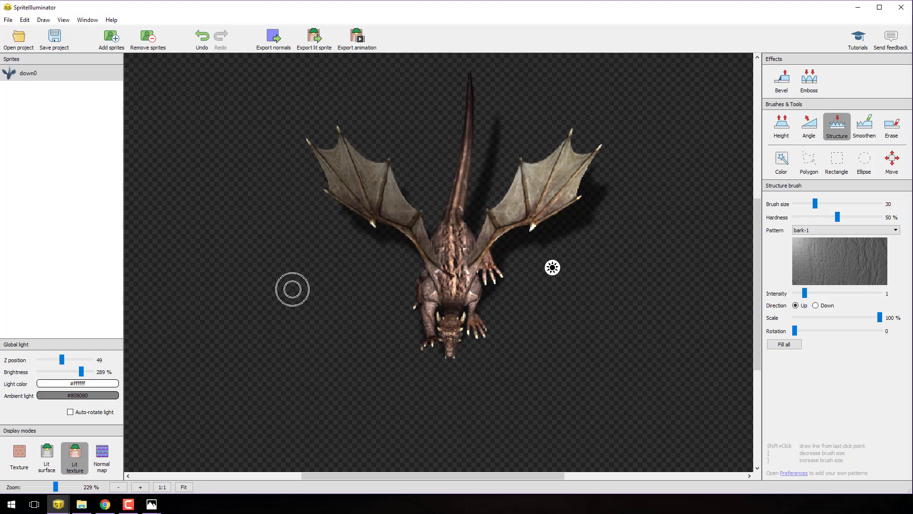
- Outline the dragon's back with a polygonal lasso selection
{"action": "left_click", "coordinate": [813, 166]}
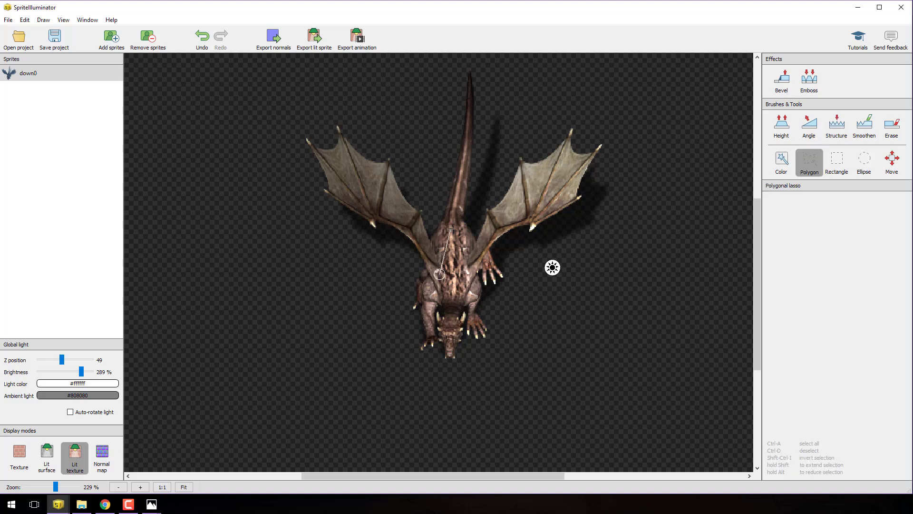
{"action": "left_click", "coordinate": [446, 213]}
{"action": "left_click", "coordinate": [478, 234]}
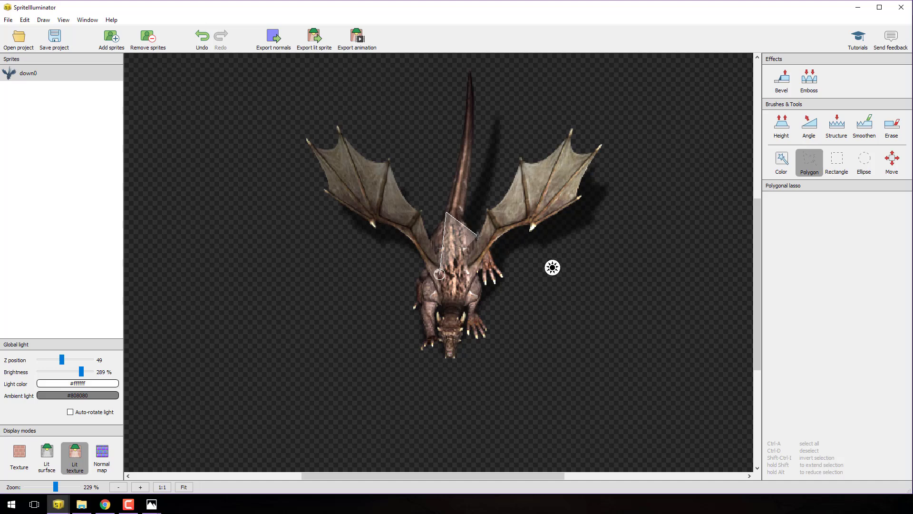
{"action": "left_click", "coordinate": [467, 275]}
{"action": "double_click", "coordinate": [440, 275]}
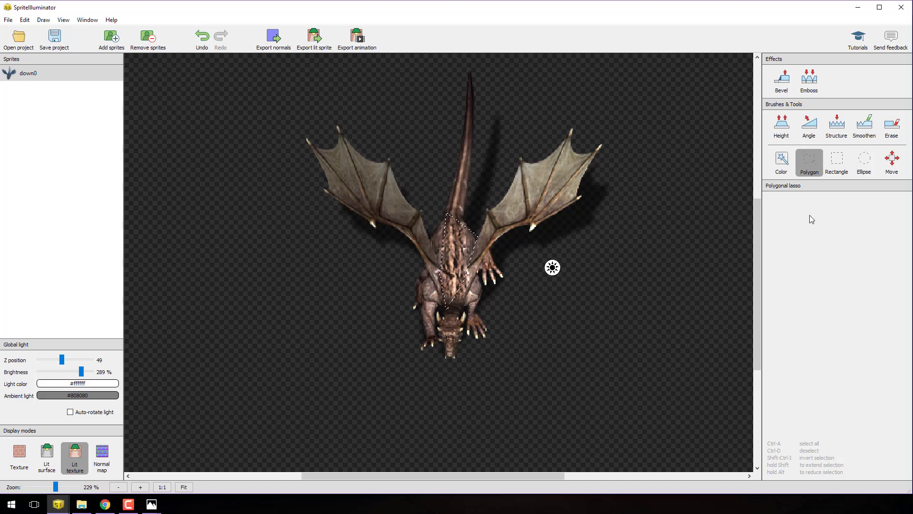
- Select the outer membrane of the dragon's right-hand wing by color with a tolerance of 14
{"action": "left_click", "coordinate": [782, 161]}
{"action": "left_click", "coordinate": [509, 212]}
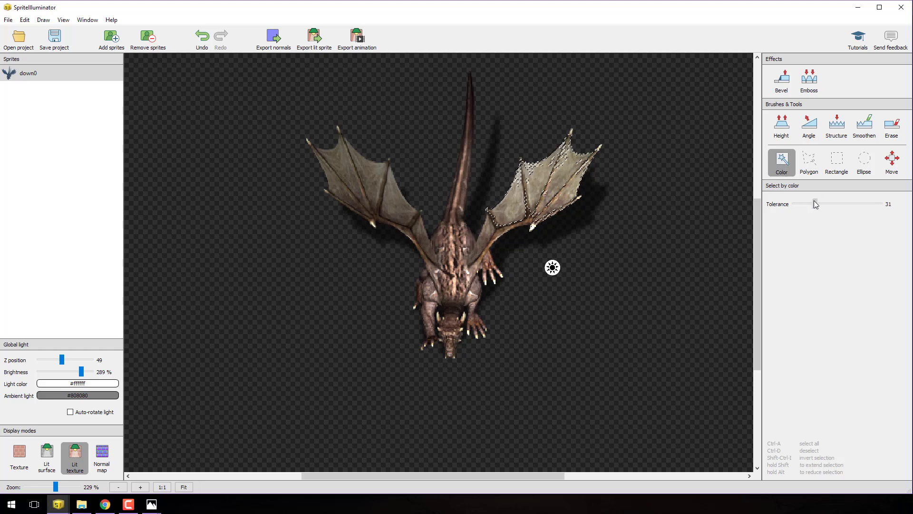
{"action": "left_click_drag", "start_coordinate": [815, 203], "coordinate": [809, 206]}
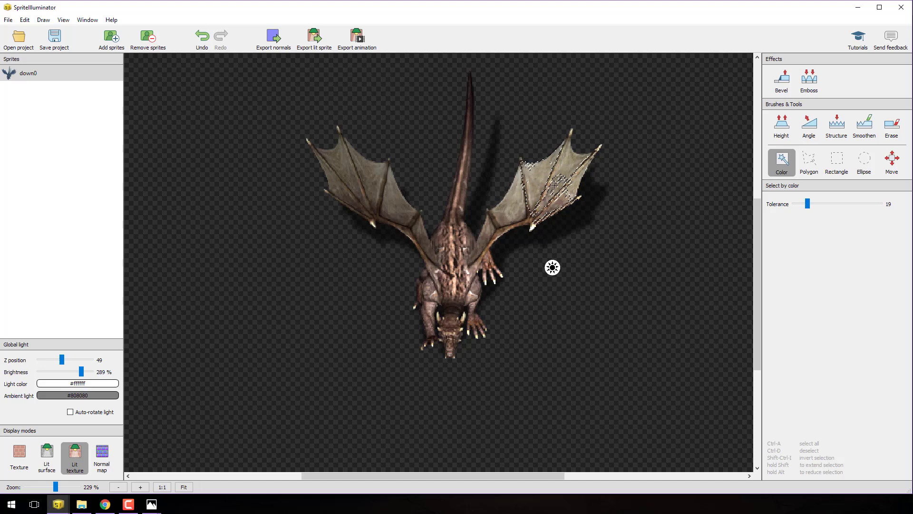
{"action": "left_click", "coordinate": [559, 184]}
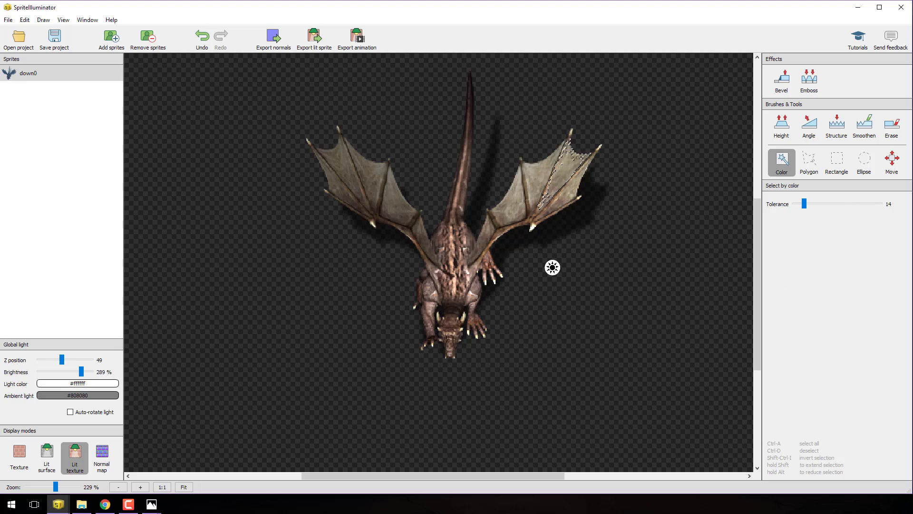
- Choose the Smoothen brush and check the painted relief in the normal map before returning to the lit texture view
{"action": "left_click", "coordinate": [865, 126]}
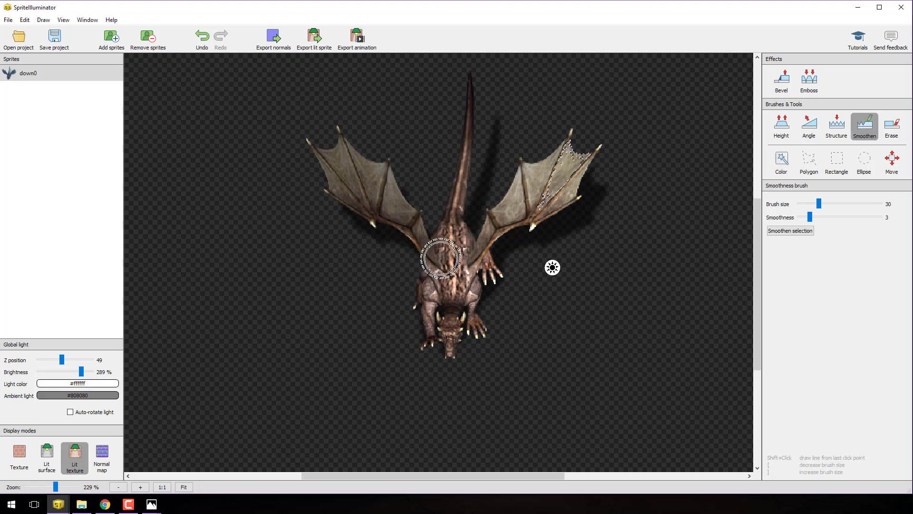
{"action": "left_click", "coordinate": [101, 454]}
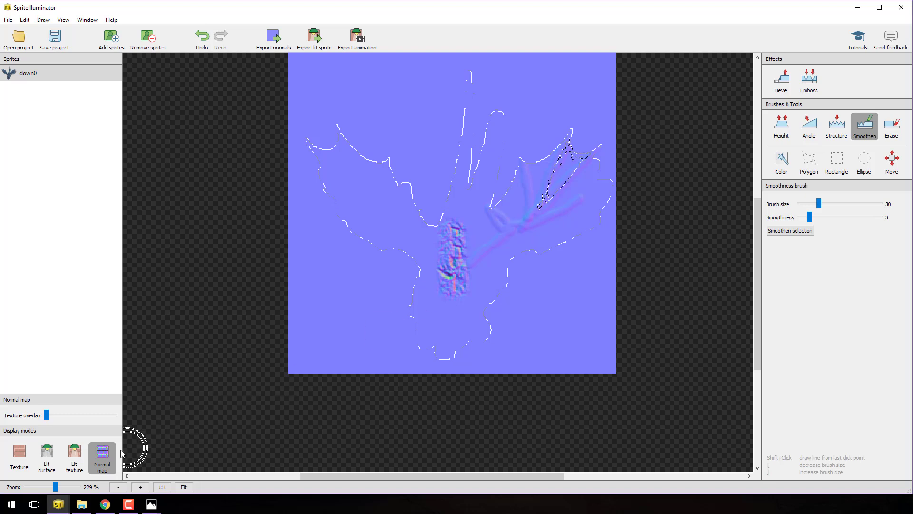
{"action": "left_click", "coordinate": [75, 456]}
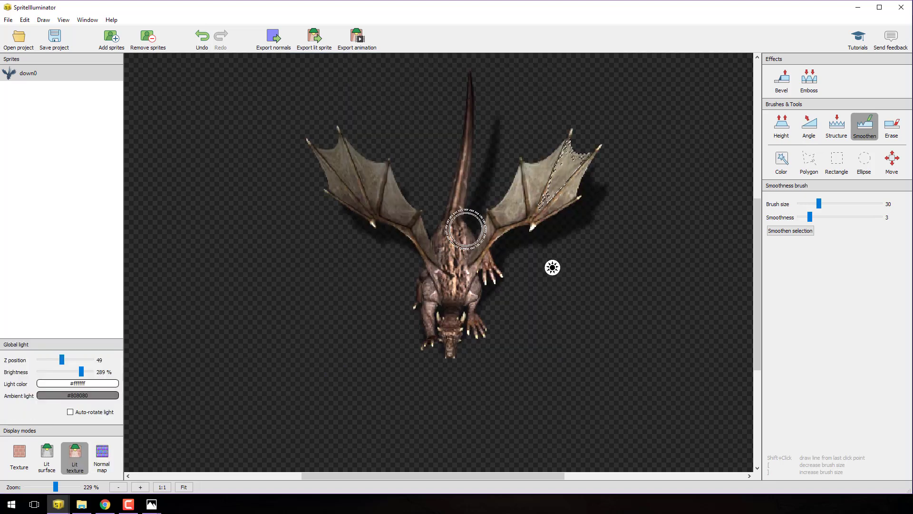
- Smoothen the bark relief on the dragon's back inside a rectangular selection around the body, using brush size 30 and smoothness 3
{"action": "left_click", "coordinate": [836, 163]}
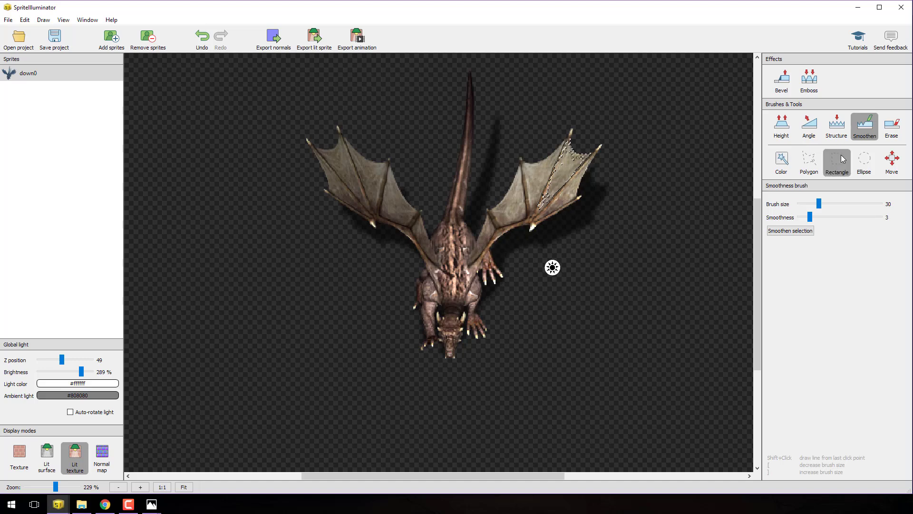
{"action": "left_click_drag", "start_coordinate": [416, 205], "coordinate": [500, 308]}
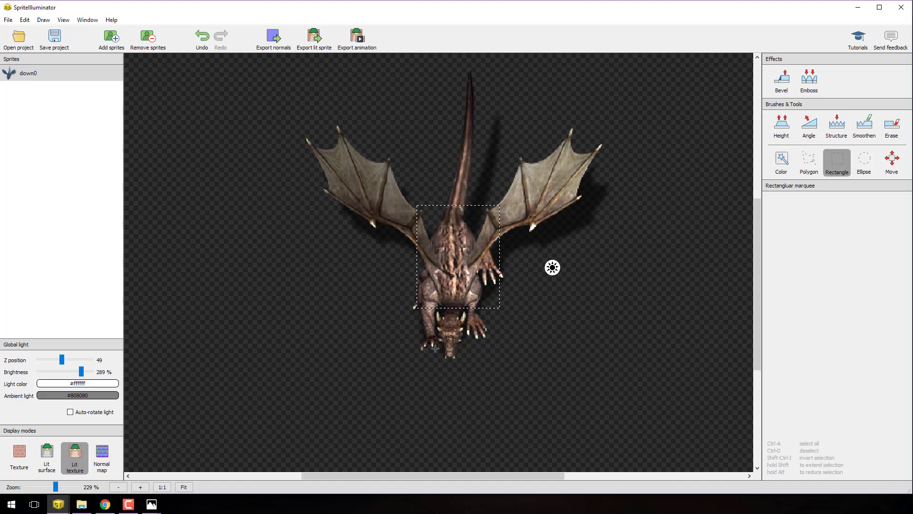
{"action": "left_click", "coordinate": [869, 132]}
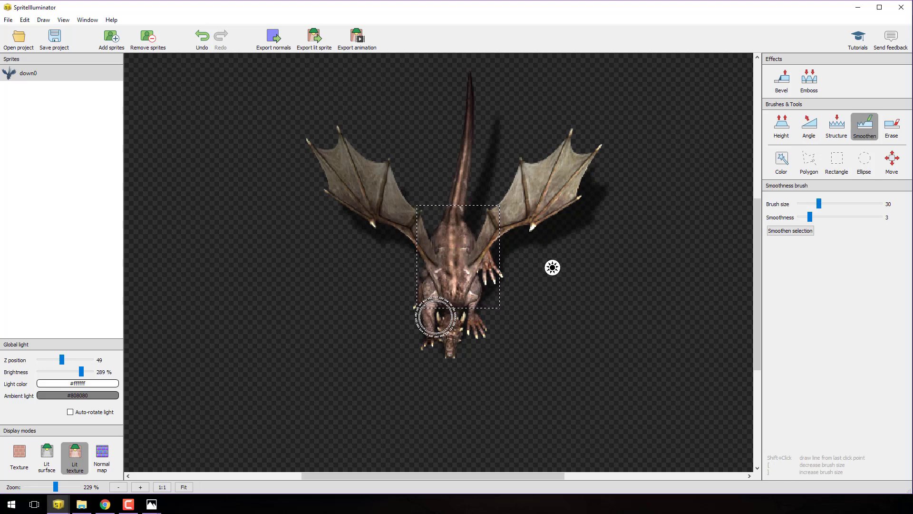
- Compare the smoothed relief in the normal map, texture, lit surface and lit texture display modes, ending on the normal map
{"action": "left_click", "coordinate": [102, 454]}
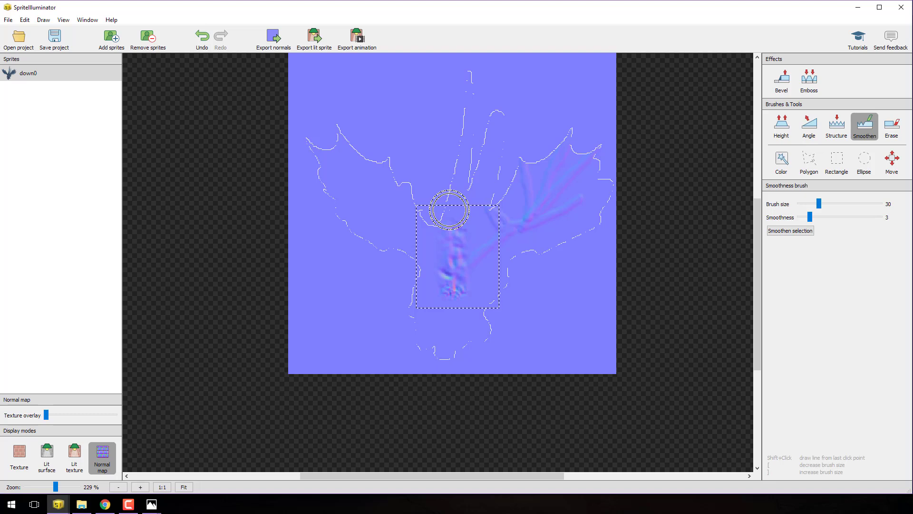
{"action": "left_click", "coordinate": [19, 456]}
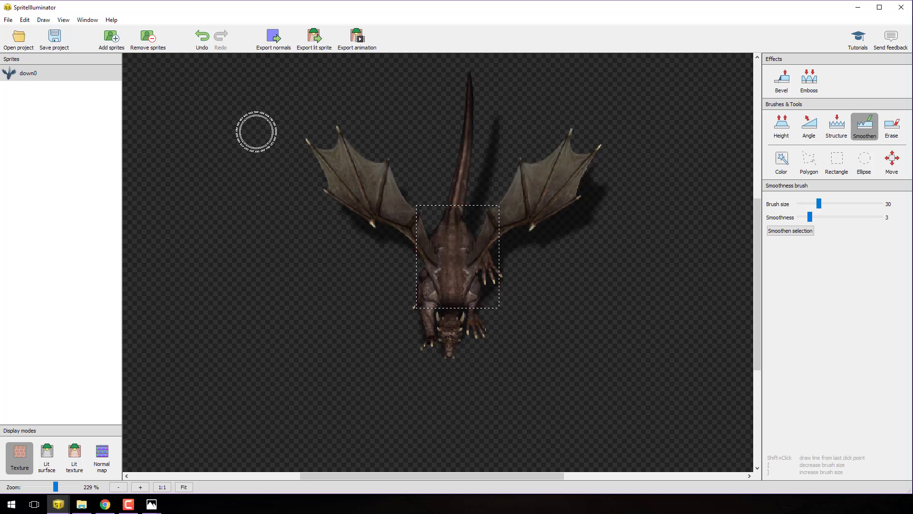
{"action": "left_click", "coordinate": [47, 455]}
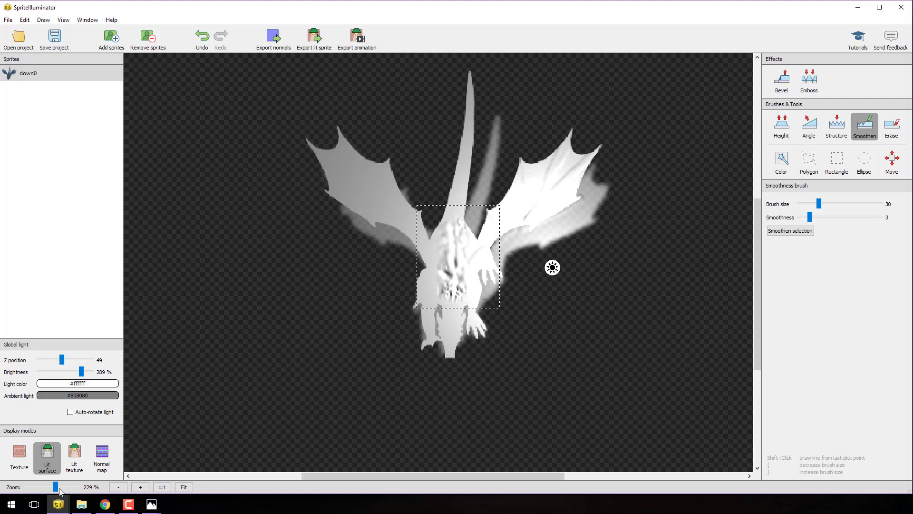
{"action": "left_click", "coordinate": [74, 461]}
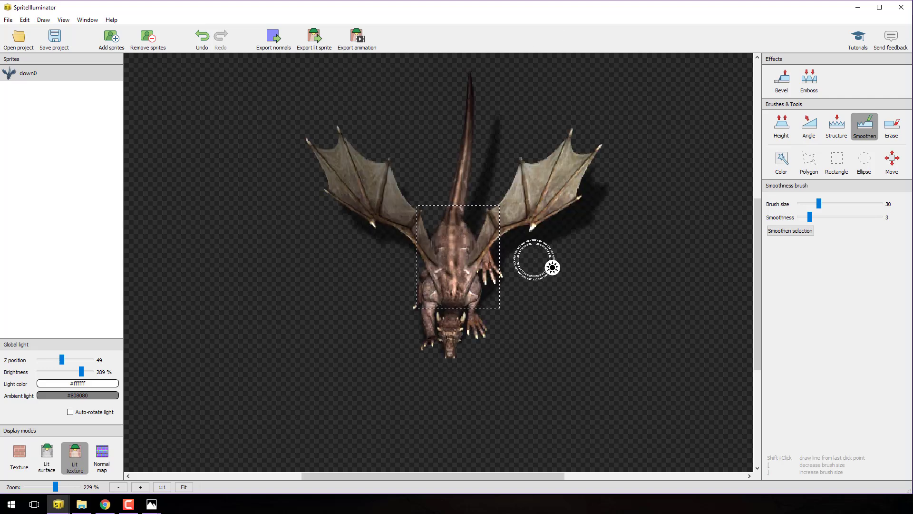
{"action": "left_click", "coordinate": [104, 456]}
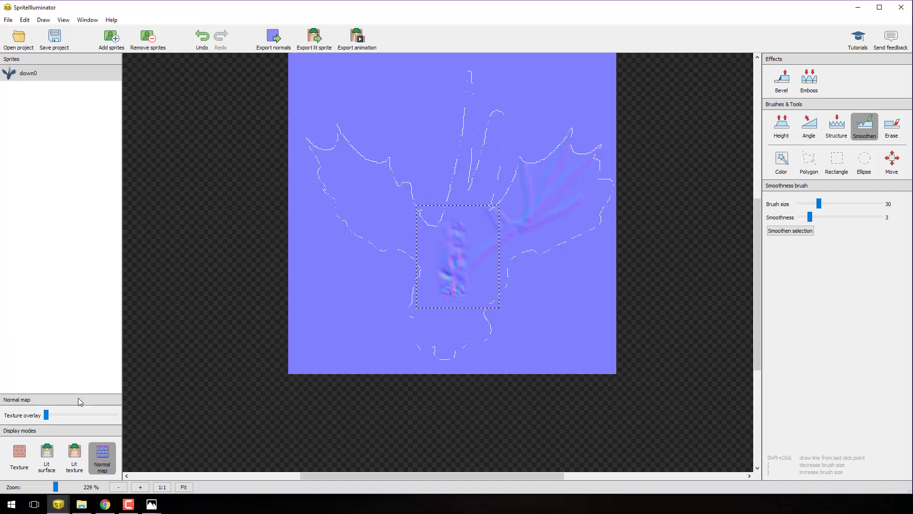